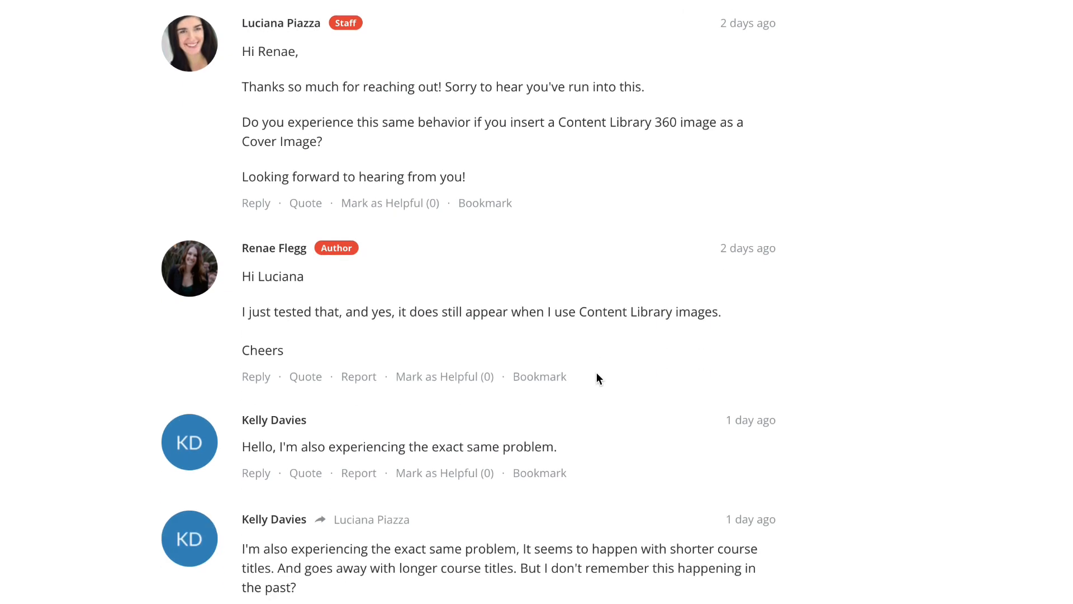
Read the replies in the forum thread about the faint line under the Rise 360 cover image, including the shared screenshots.
scroll(453, 397, "down", 3)
scroll(457, 404, "down", 15)
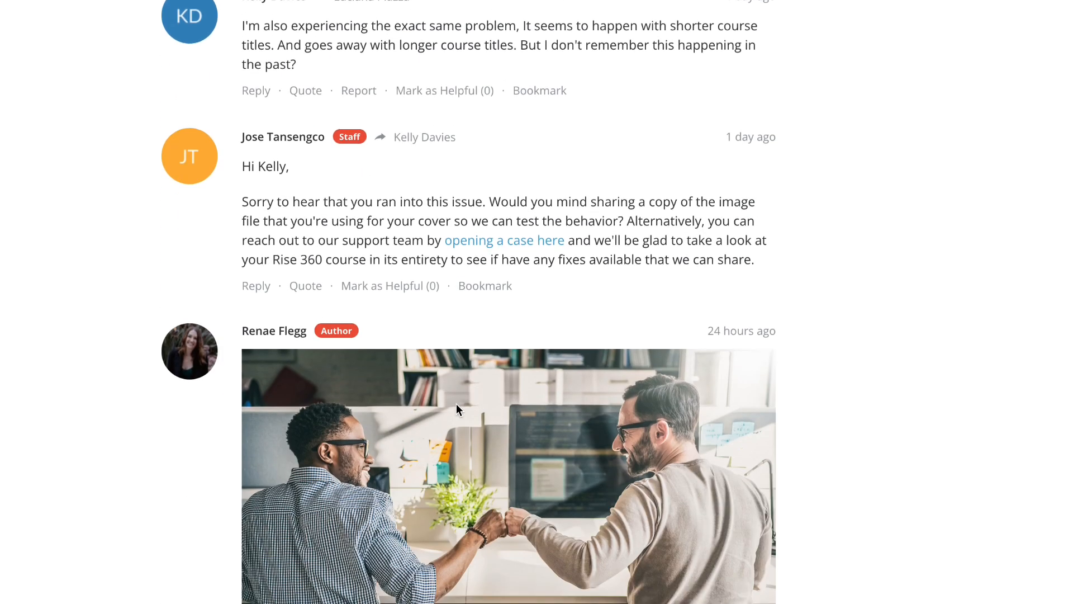
scroll(456, 403, "down", 3)
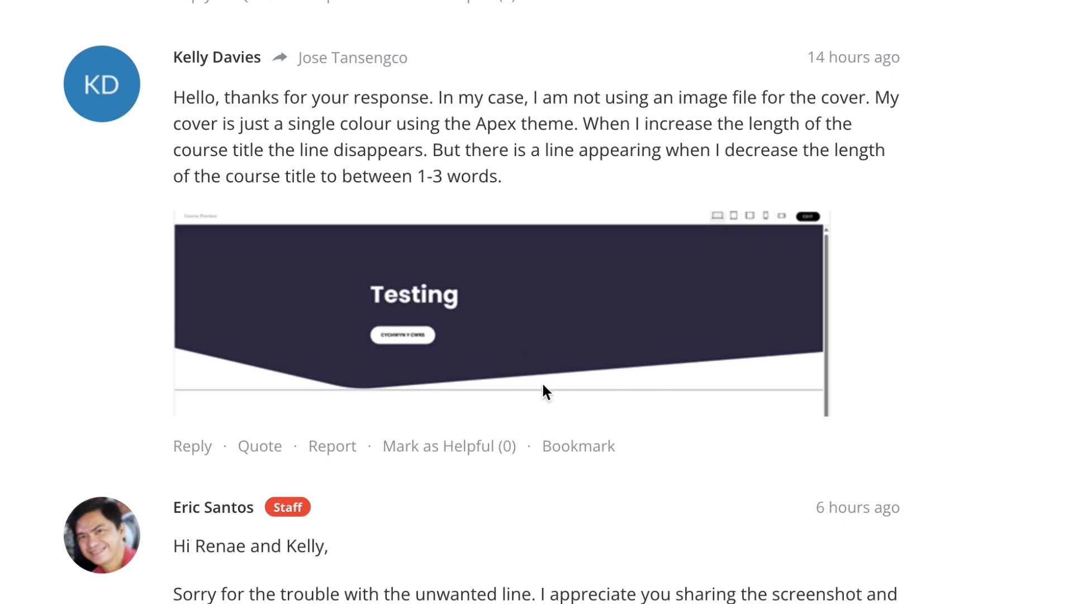
scroll(526, 408, "down", 7)
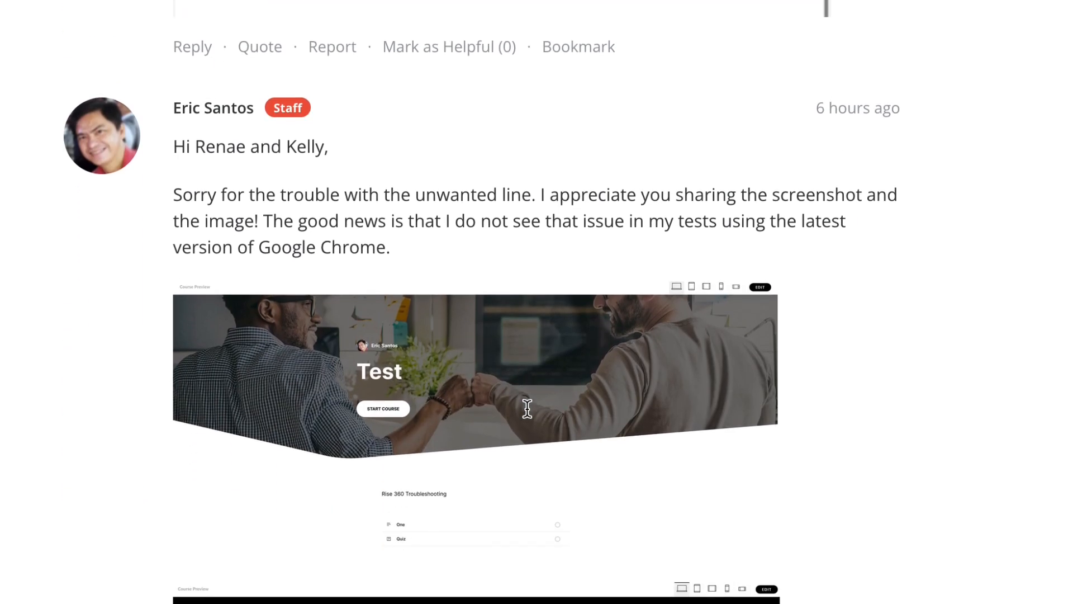
scroll(401, 527, "down", 11)
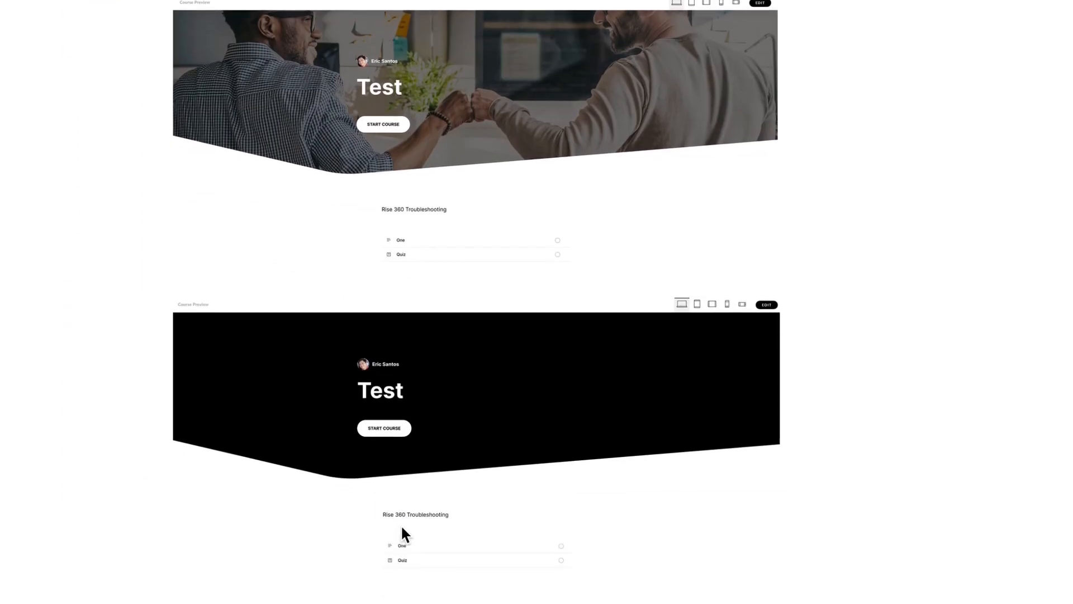
scroll(401, 524, "down", 2)
scroll(401, 524, "up", 3)
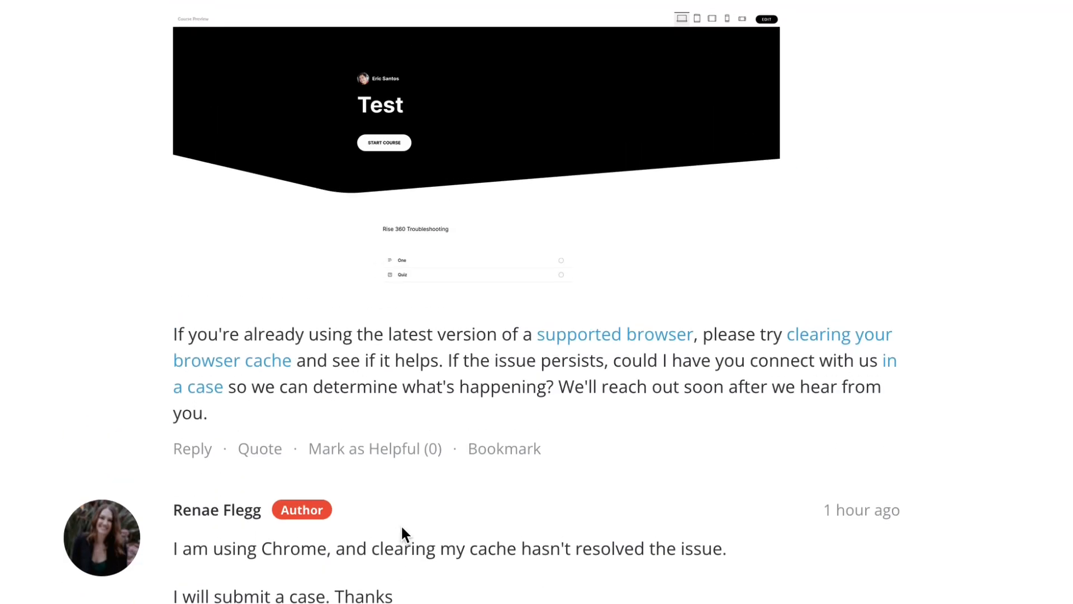
scroll(401, 524, "down", 1)
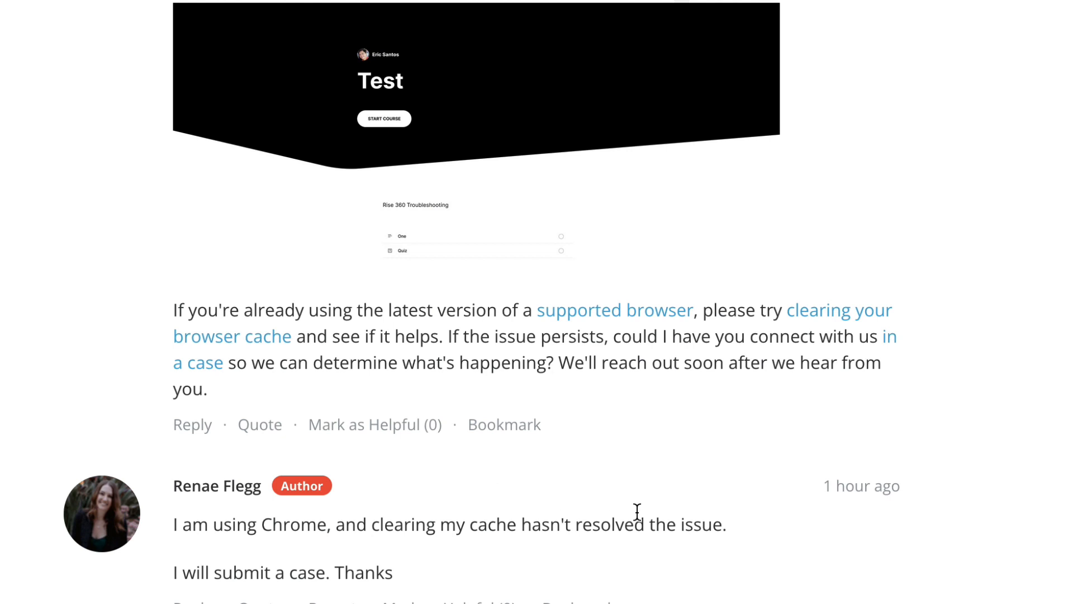
scroll(686, 564, "down", 3)
scroll(685, 564, "up", 3)
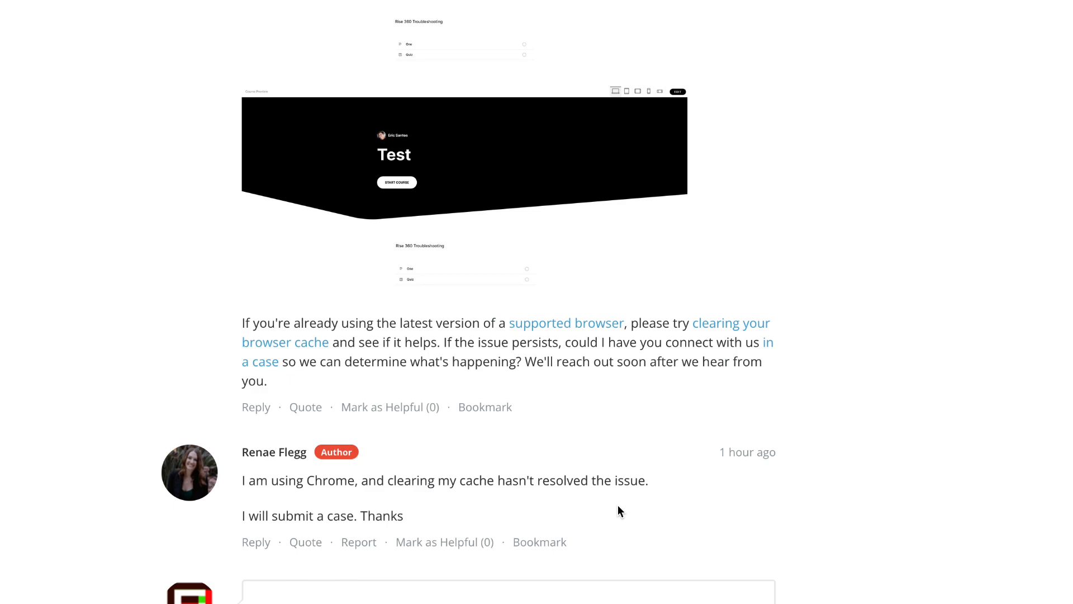
Read the title and original post describing the grey line under the cover image in the Apex theme.
scroll(618, 505, "up", 20)
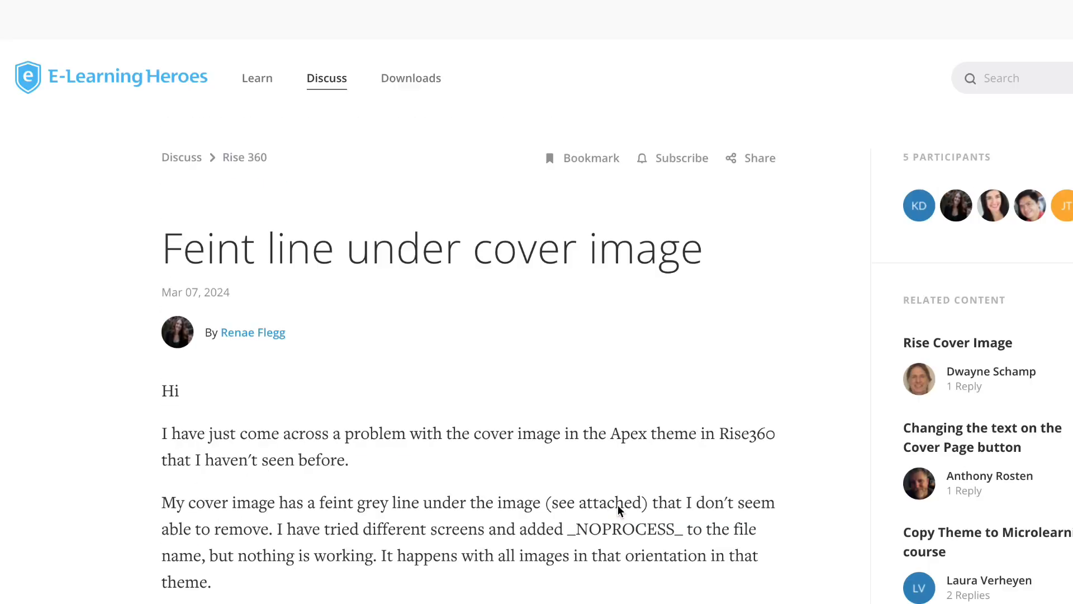
scroll(619, 505, "down", 1)
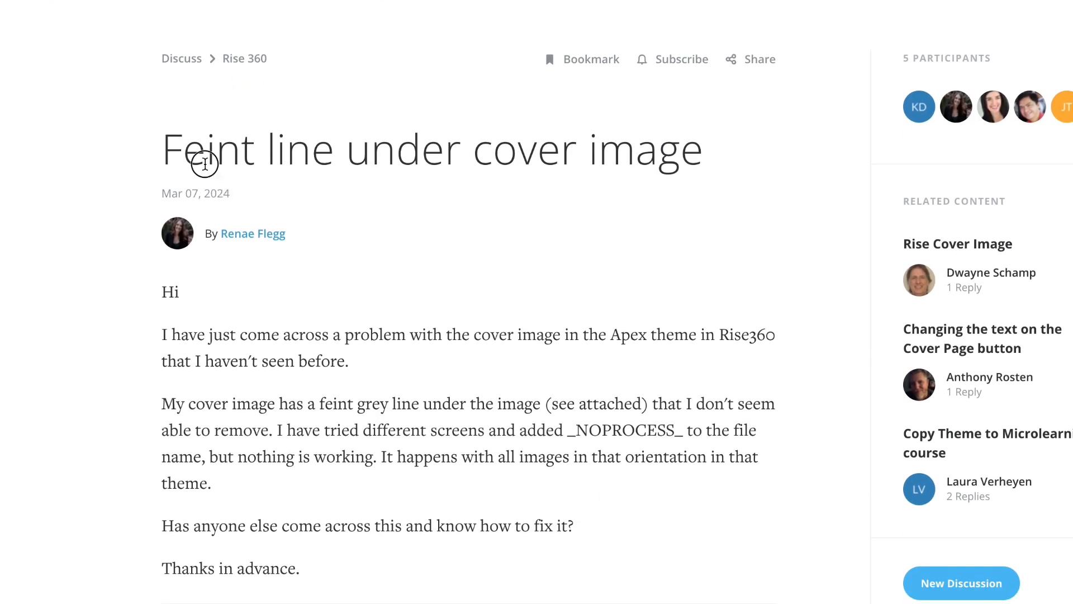
double_click(205, 164)
left_click(205, 163)
scroll(484, 423, "down", 1)
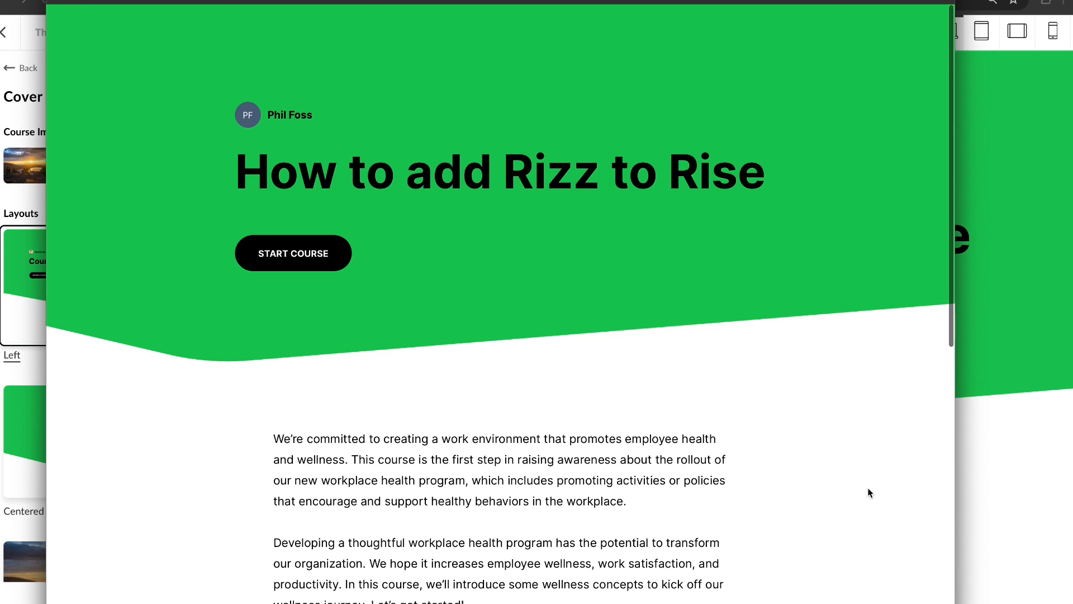
Try the Centered overlay, Left overlay and Split left layouts on the course's cover page.
scroll(868, 487, "down", 2)
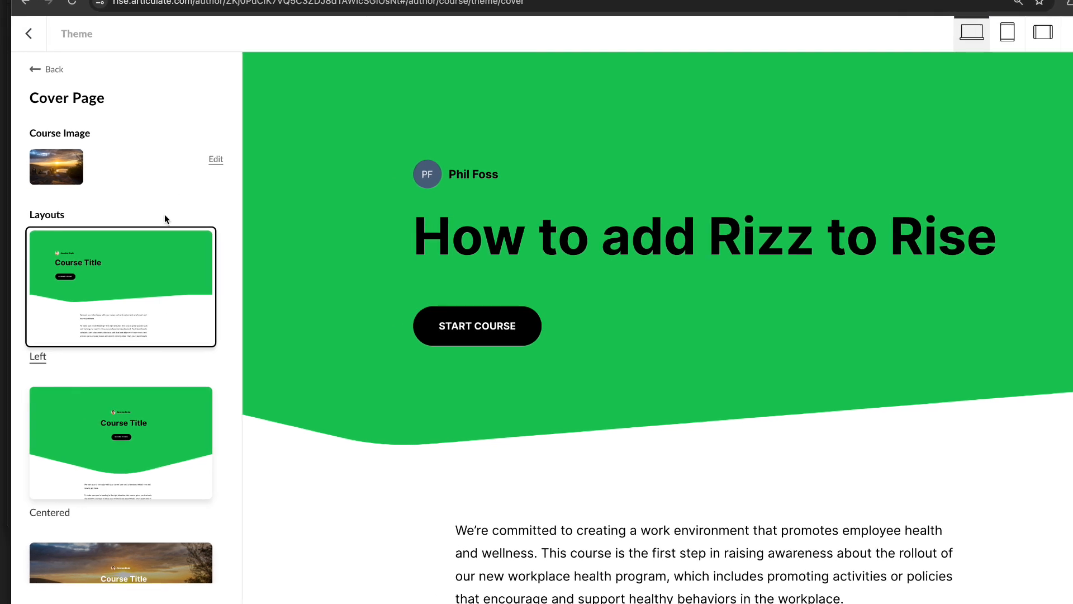
scroll(164, 216, "down", 5)
left_click(147, 351)
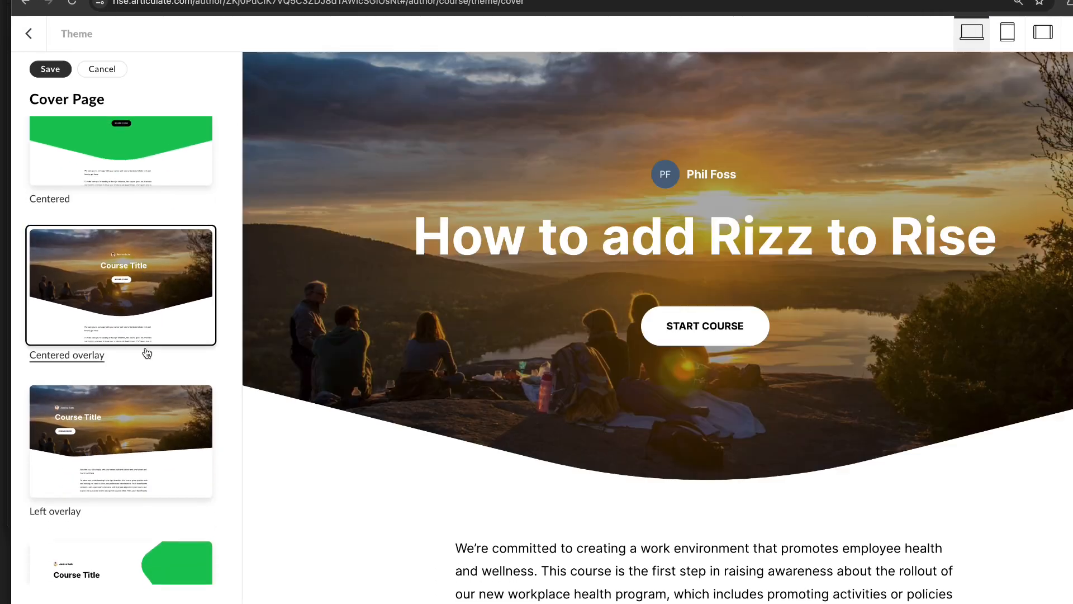
left_click(145, 425)
scroll(145, 424, "down", 3)
left_click(144, 424)
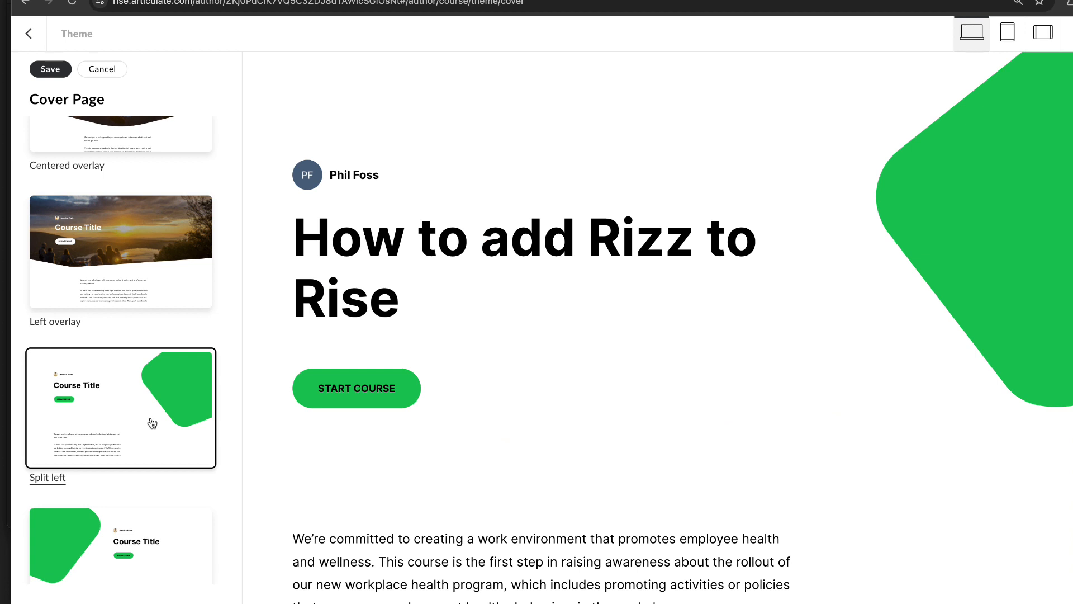
Try the Split right cover layout, then return the cover page to the Left layout.
scroll(152, 423, "down", 8)
left_click(150, 425)
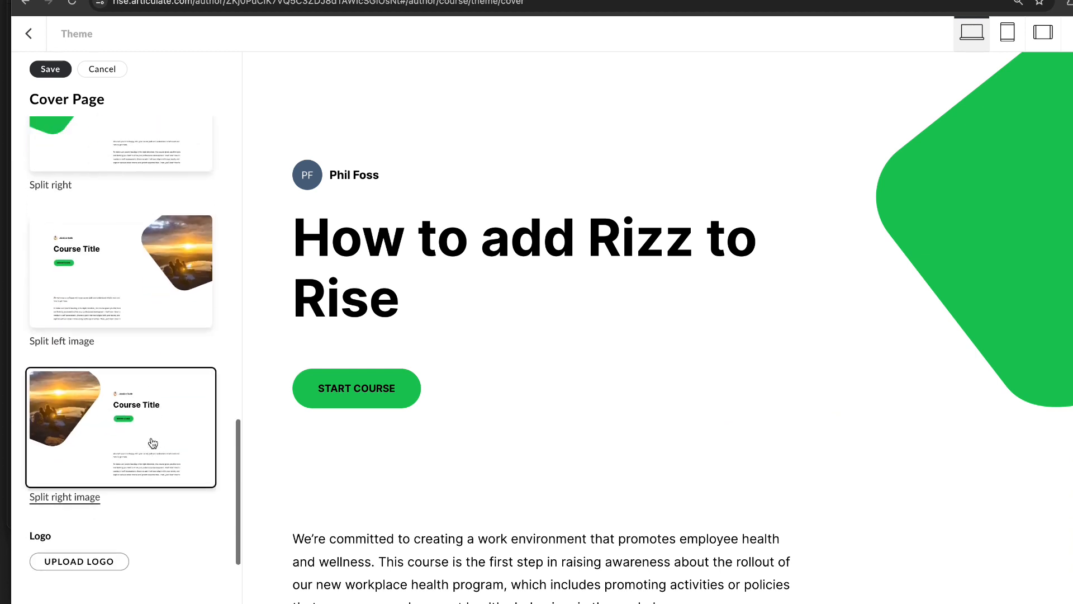
scroll(151, 425, "up", 2)
left_click(151, 427)
left_click(154, 228)
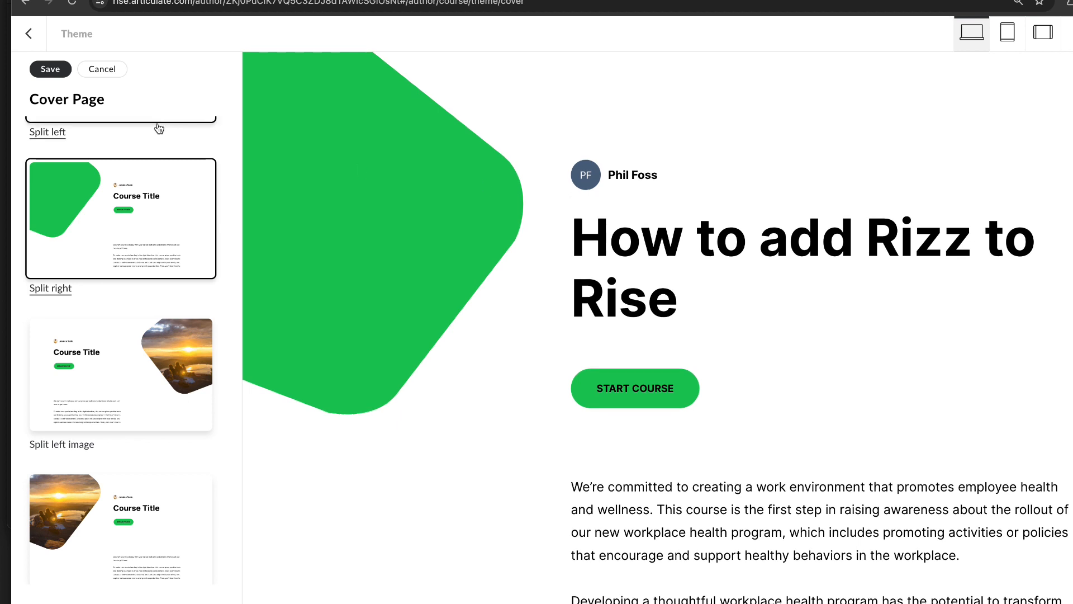
scroll(158, 125, "up", 12)
left_click(125, 259)
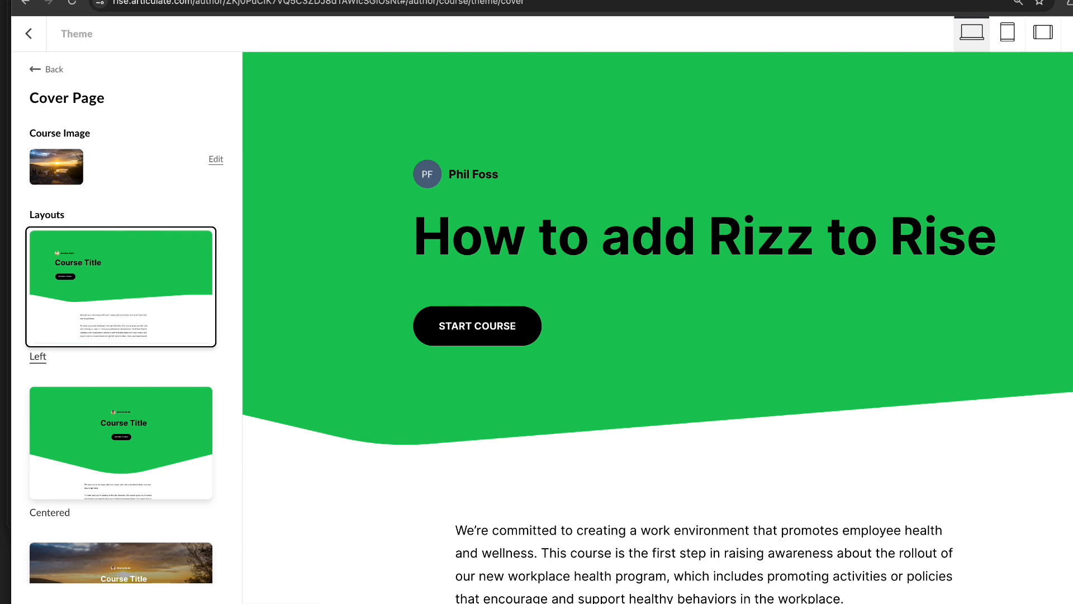
Switch to the course preview window and examine the lower edge of the green cover at the current page zoom.
key("super+grave")
scroll(475, 289, "up", 3)
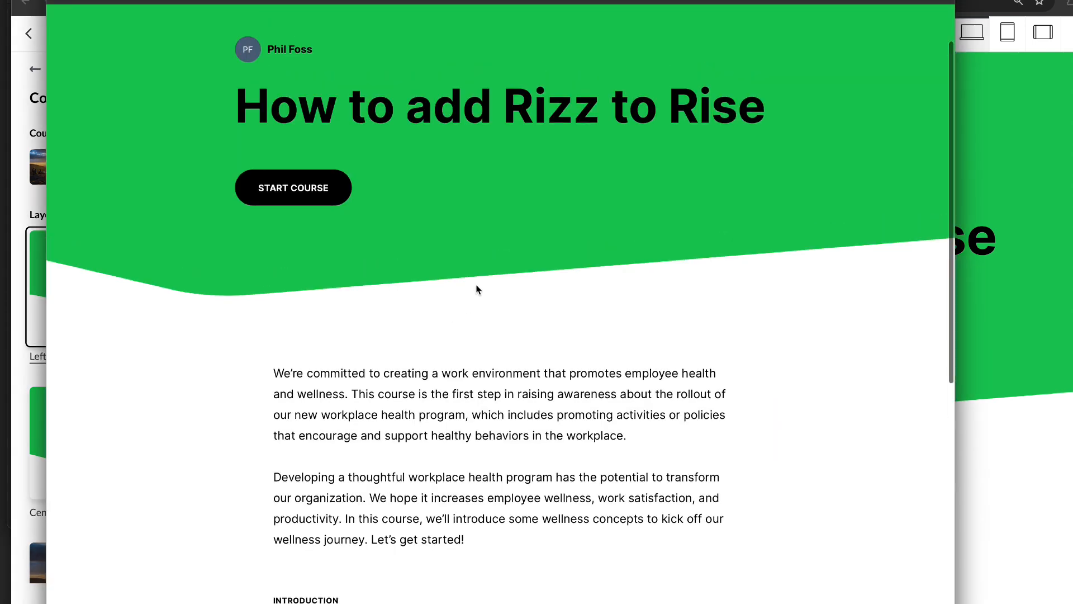
scroll(478, 289, "down", 2)
scroll(478, 289, "down", 3)
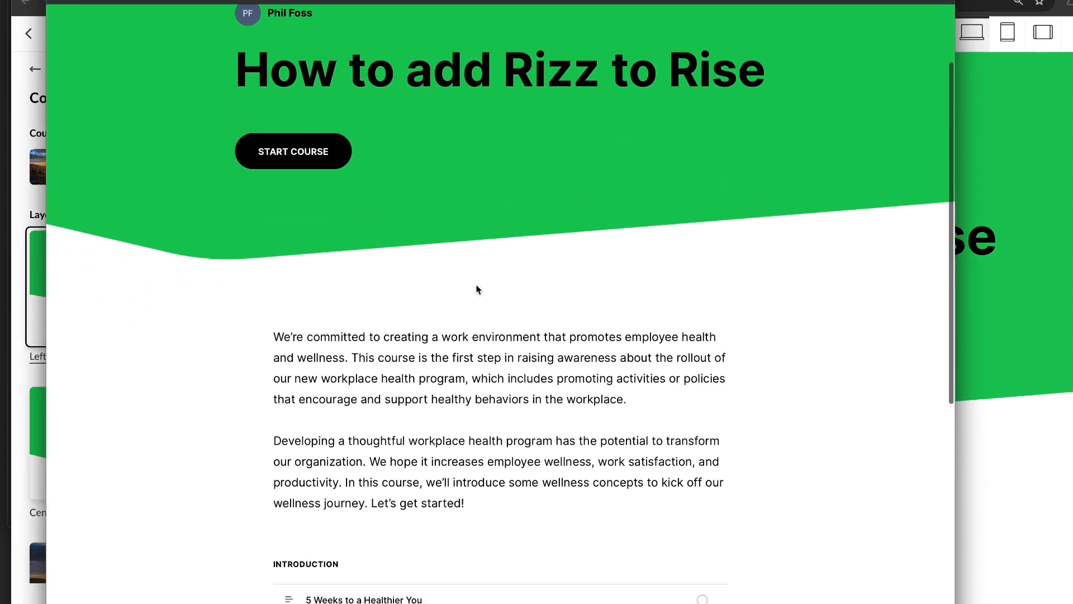
scroll(478, 289, "up", 5)
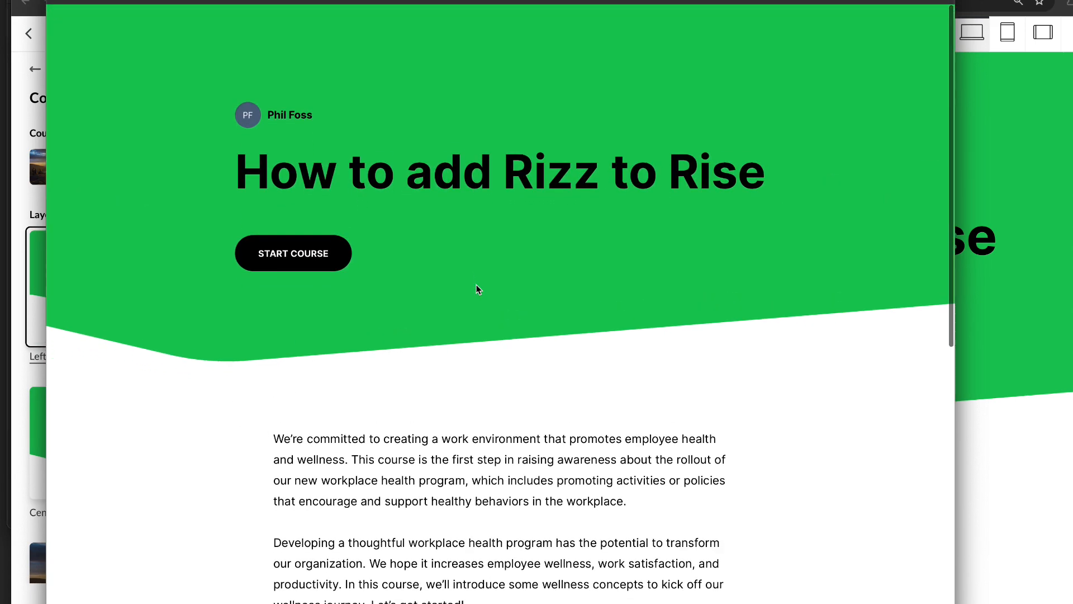
left_click_drag(481, 1, 502, 0)
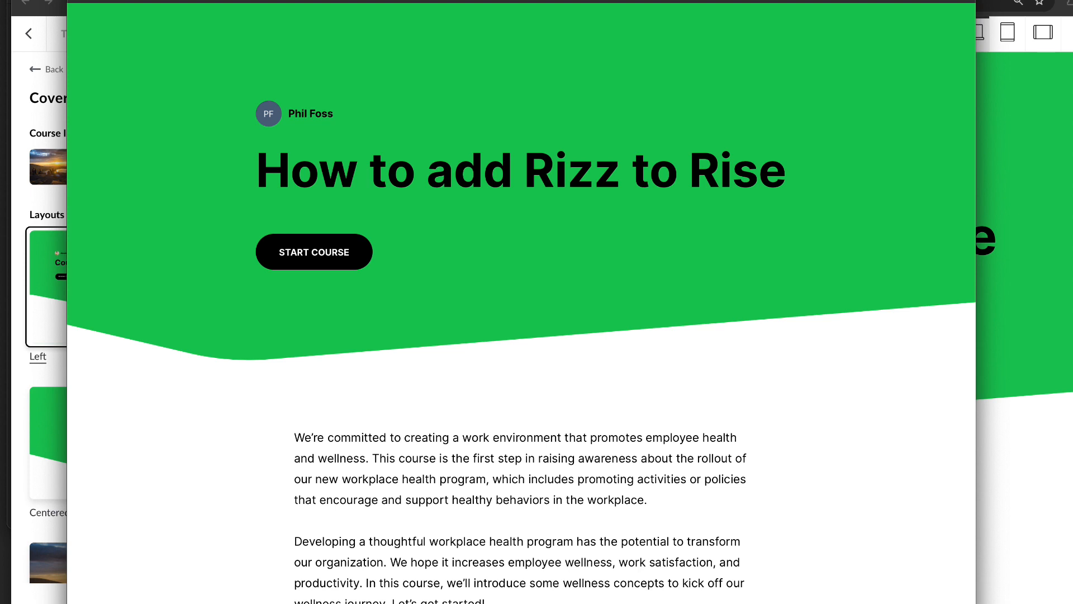
Examine the area under the green cover for a stray horizontal line at several larger and smaller browser zoom levels.
key("super+plus")
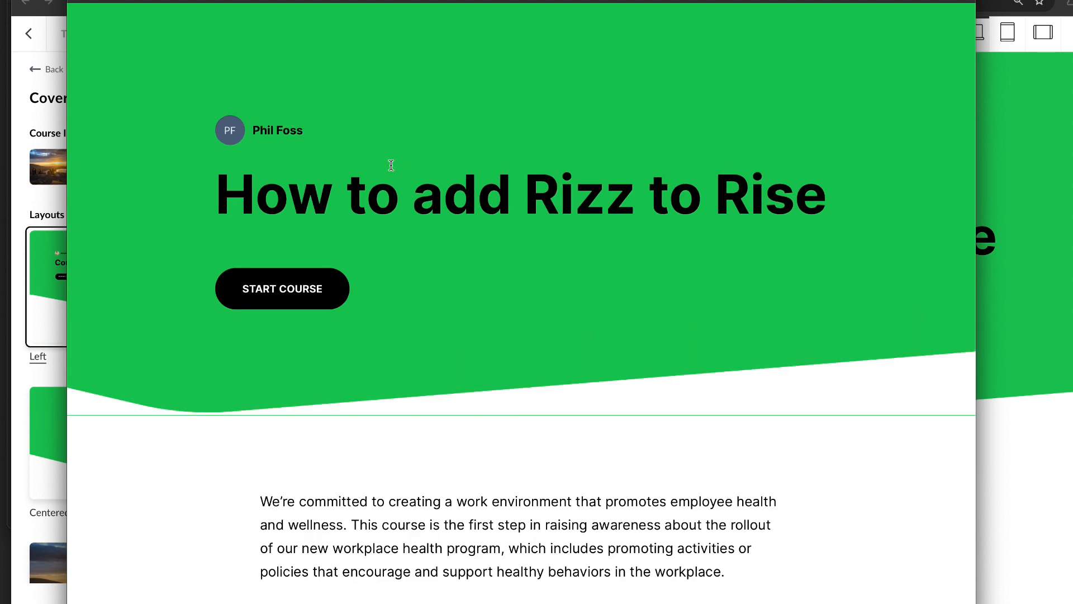
scroll(393, 170, "down", 3)
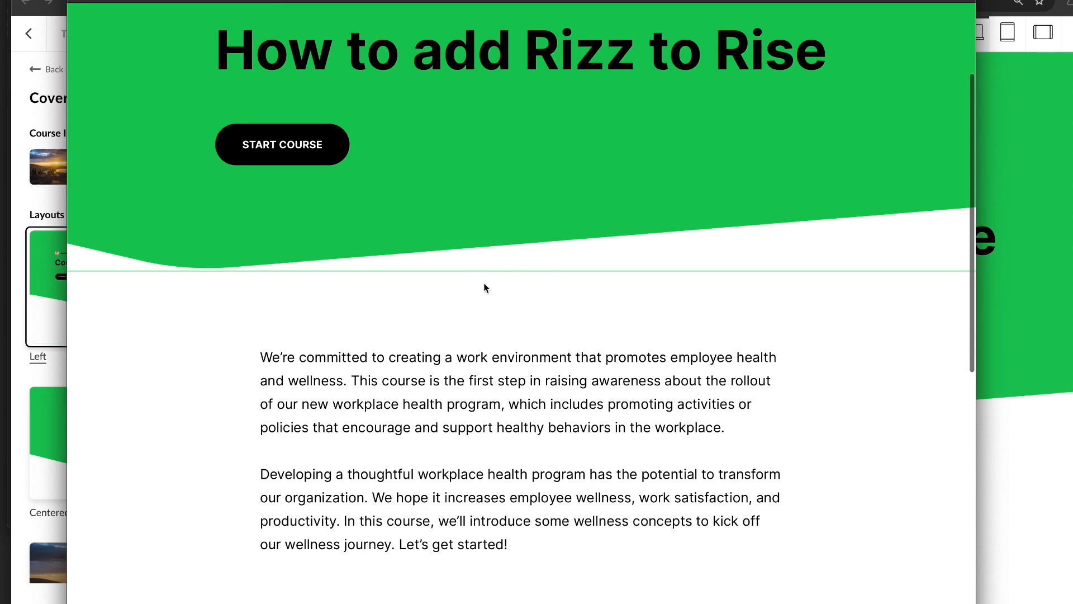
key("super+minus")
key("super+plus")
key("super+plus")
key("super+plus")
key("super+plus")
key("super+plus")
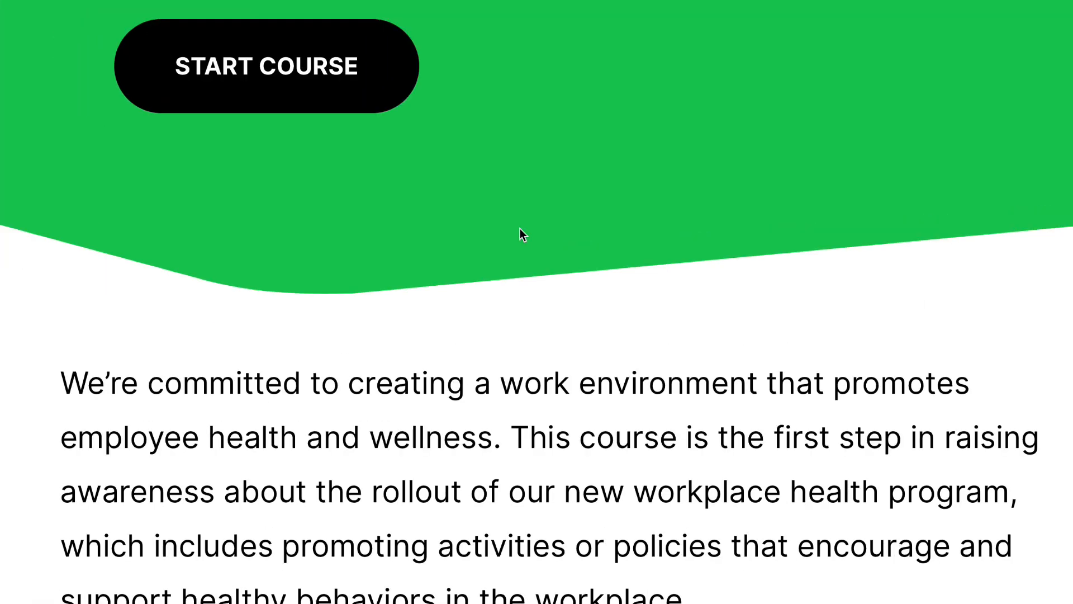
key("super+minus")
key("super+minus")
key("super+minus")
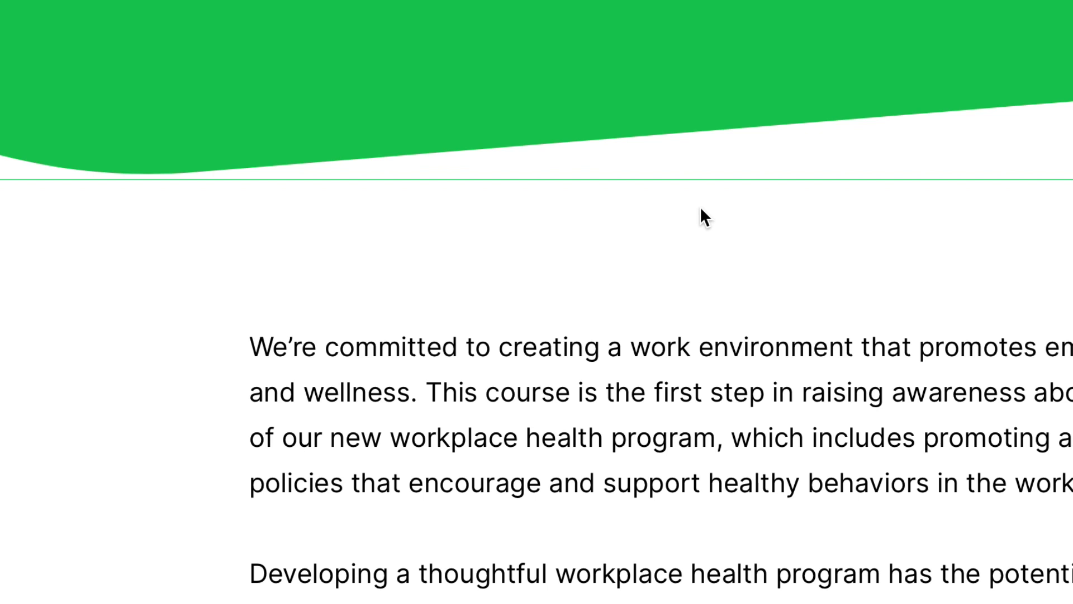
scroll(752, 356, "down", 1)
scroll(752, 357, "up", 2)
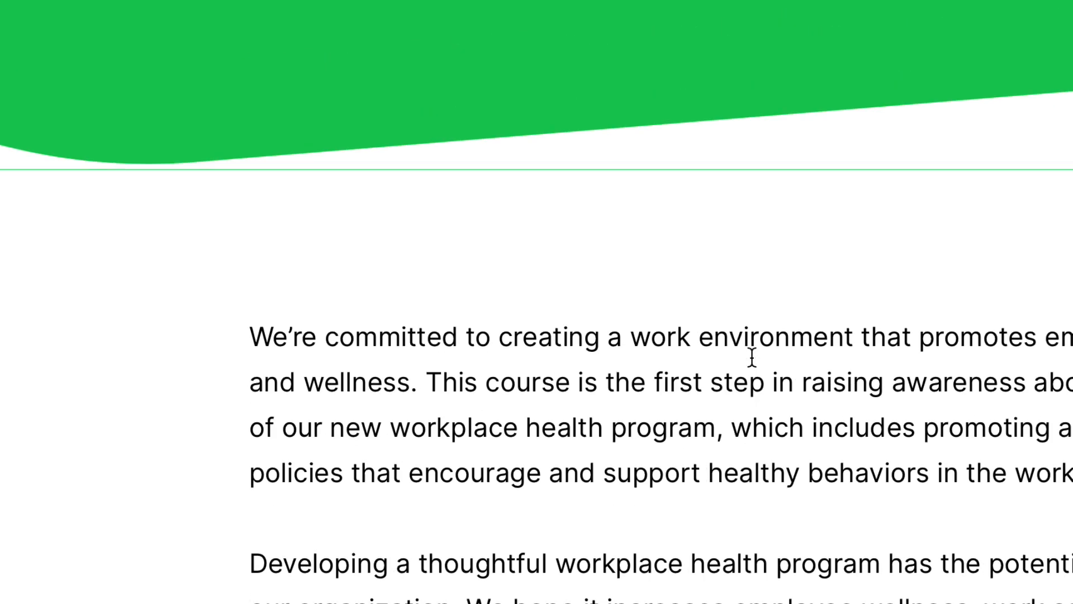
Inspect the area at the cover's lower edge in the web inspector and select the div.cover-container element.
right_click(757, 167)
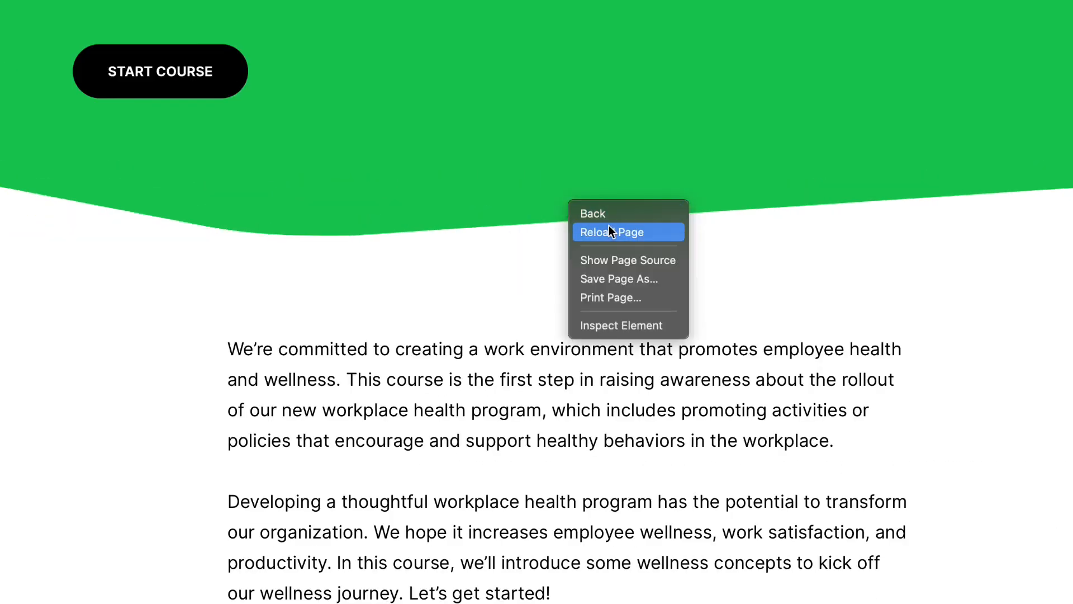
left_click(494, 259)
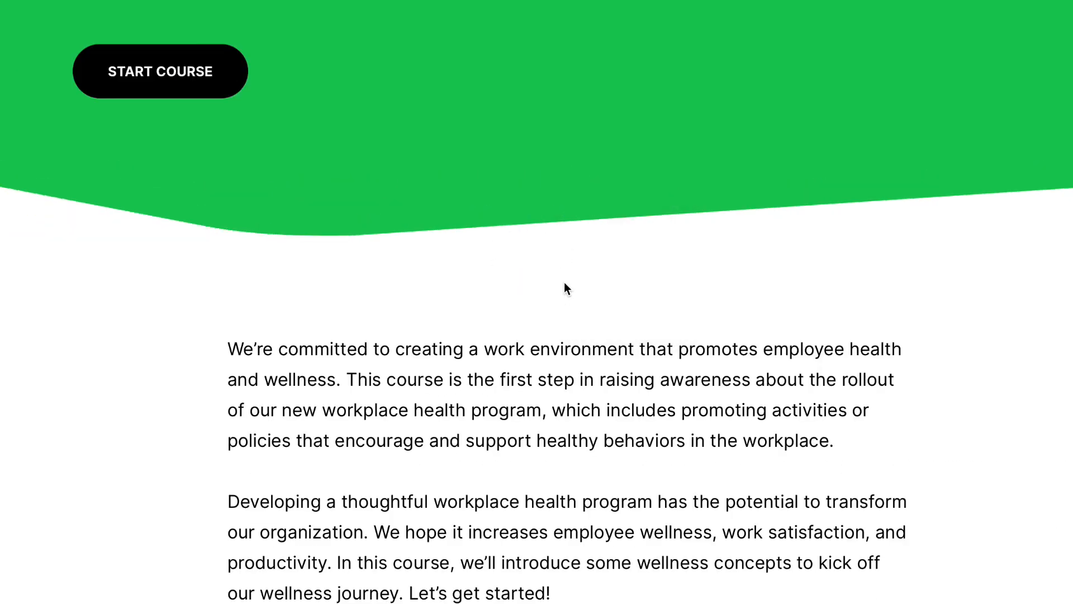
right_click(615, 210)
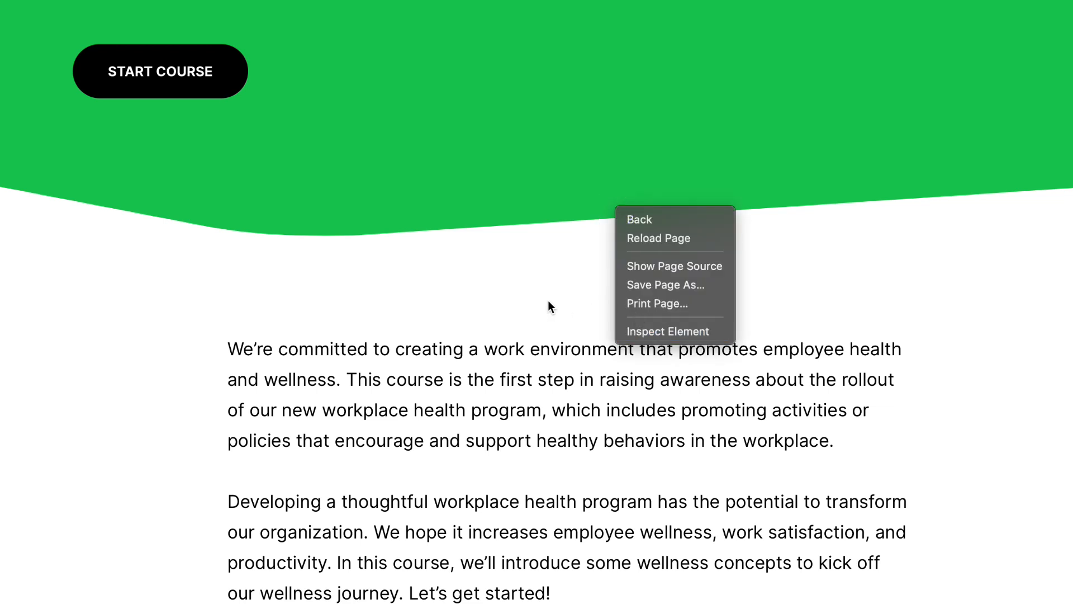
left_click(625, 331)
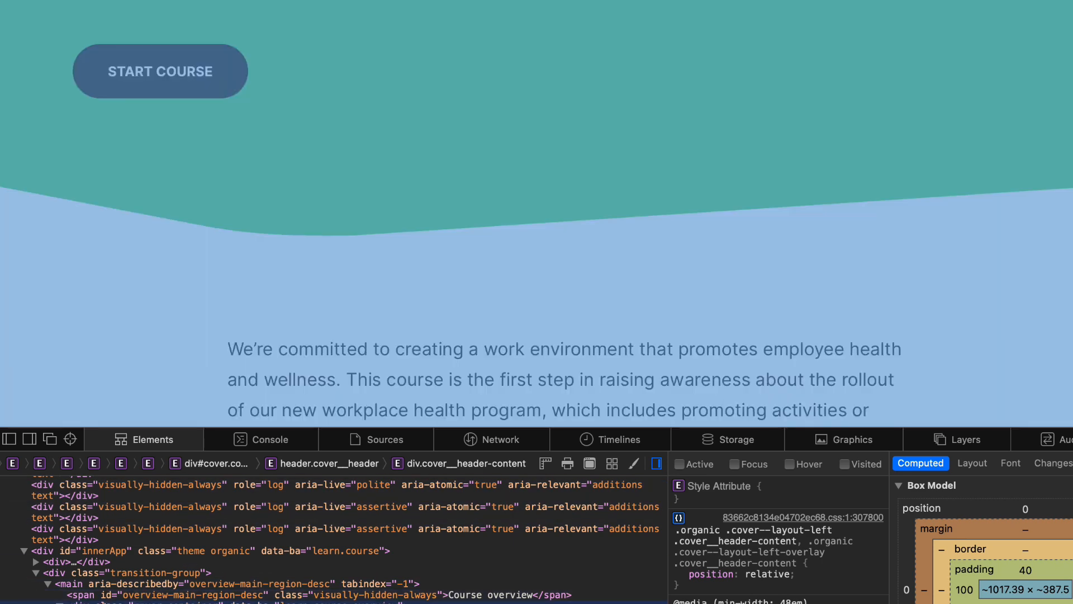
left_click(163, 602)
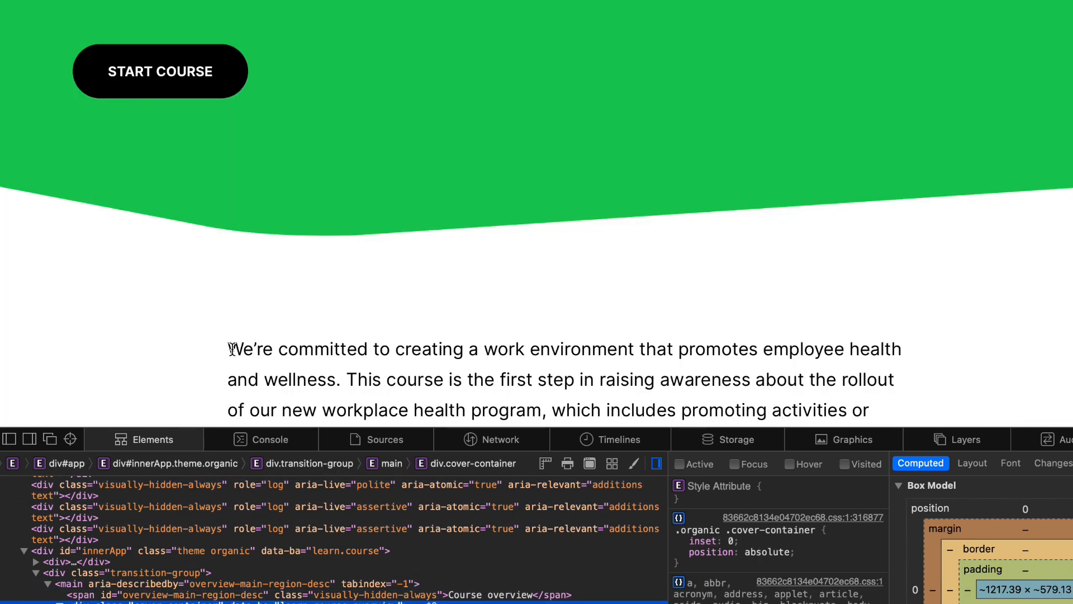
With the inspector open, compare the cover's lower edge at different browser zoom levels to check for the stray line.
key("super+minus")
key("super+plus")
key("super+minus")
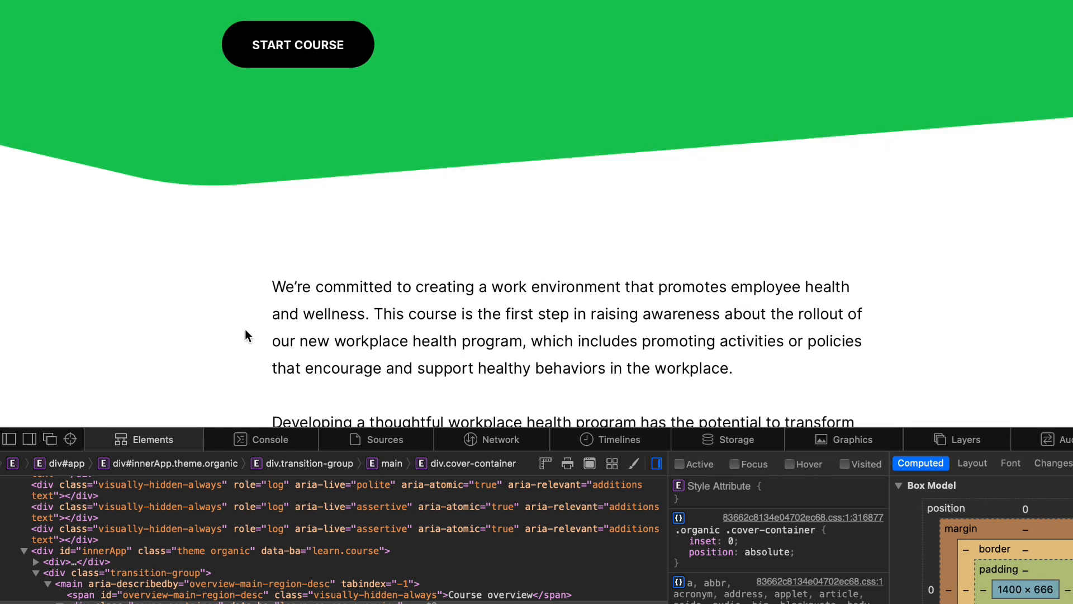
key("super+plus")
key("super+plus")
key("super+plus")
key("super+plus")
key("super+plus")
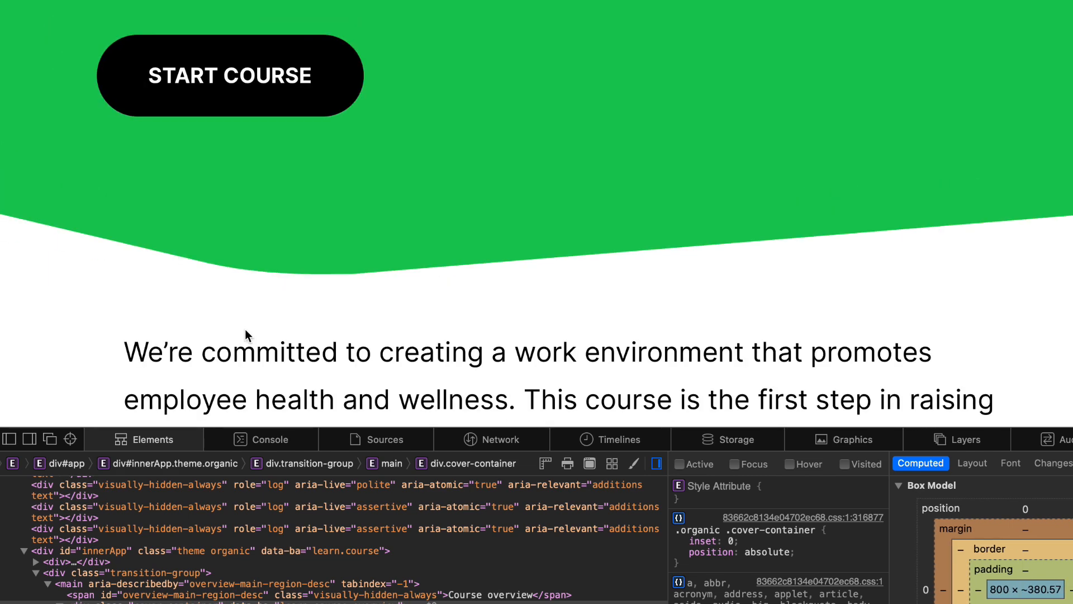
key("super+minus")
key("super+minus")
key("super+minus")
key("super+minus")
key("super+minus")
key("super+minus")
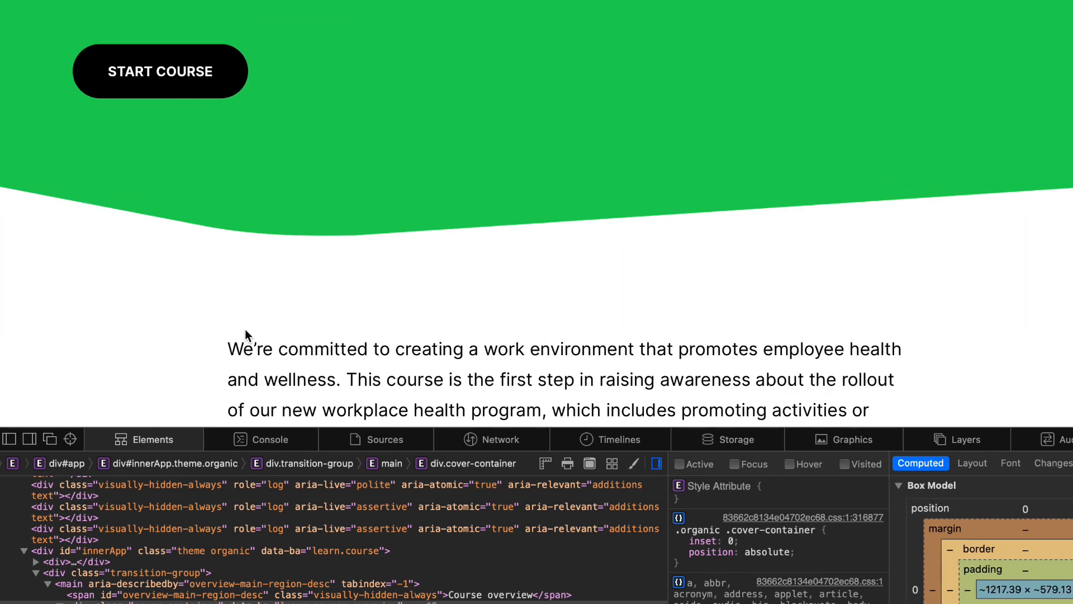
key("super+plus")
key("super+plus")
key("super+plus")
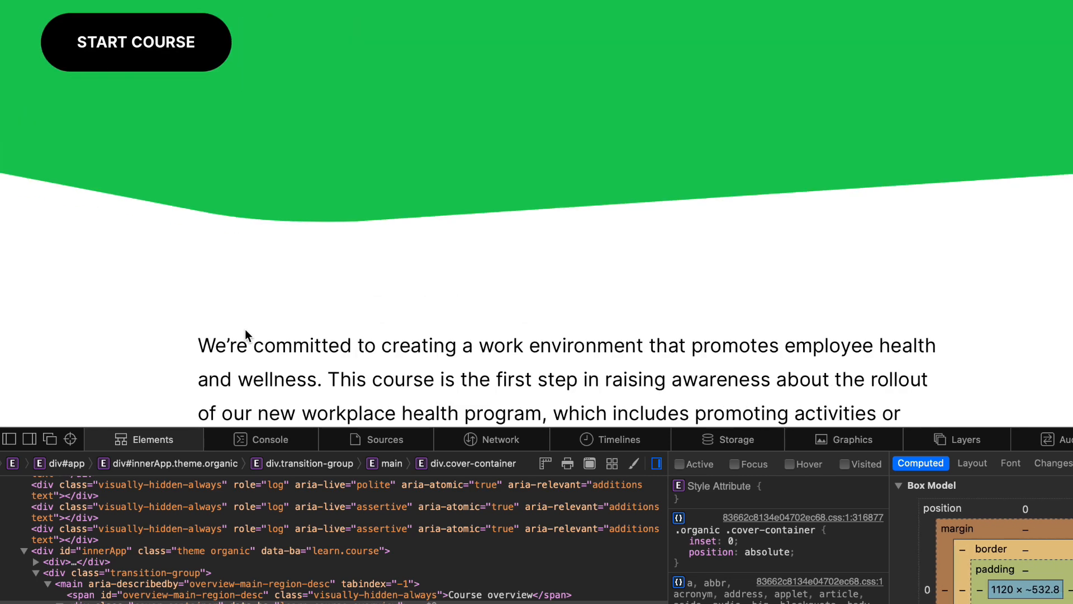
key("super+minus")
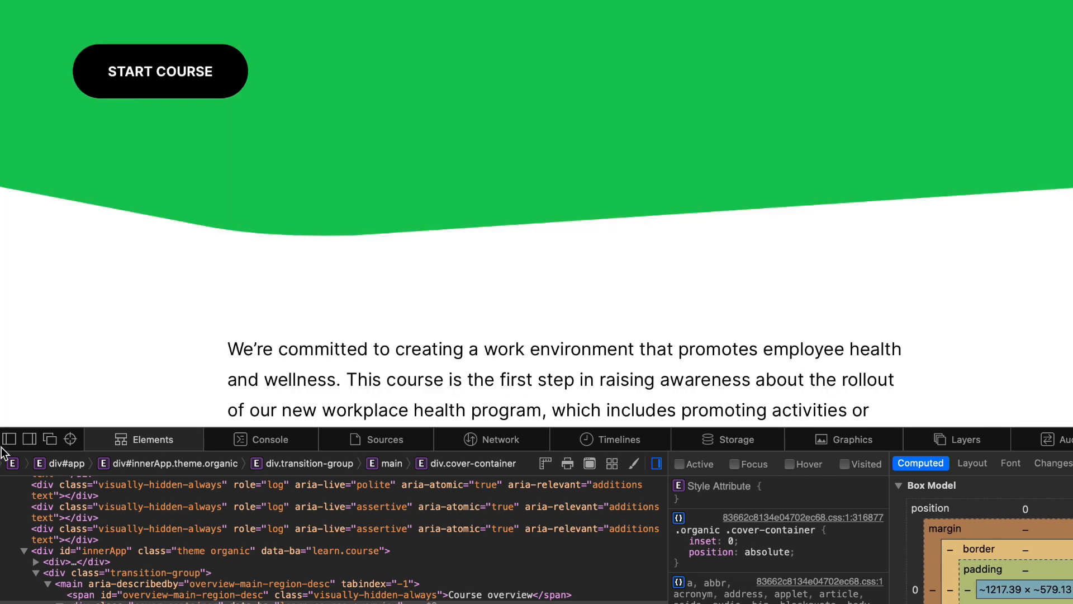
Close the web inspector and check the cover's lower edge for the stray line at several larger and smaller page zoom levels.
left_click(1, 439)
scroll(196, 392, "up", 3)
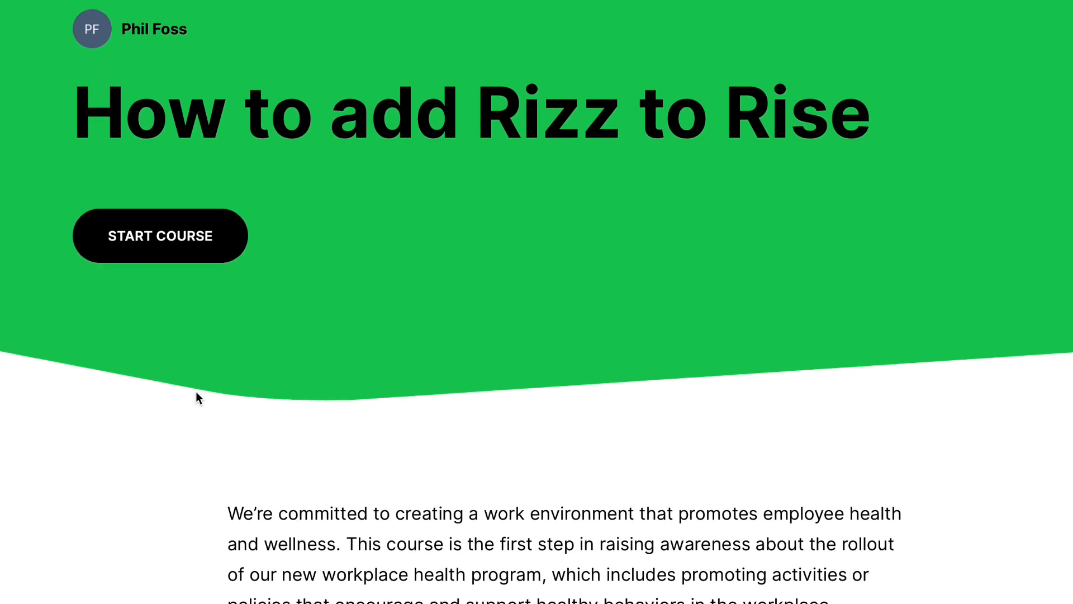
key("super+plus")
key("super+plus")
key("super+plus")
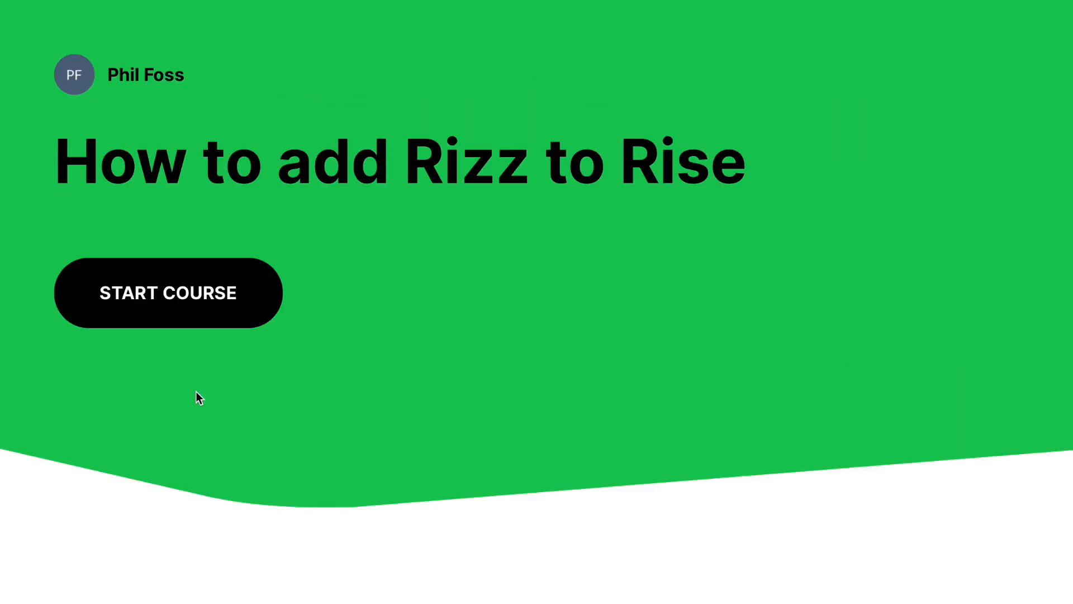
key("super+minus")
key("super+minus")
key("super+minus")
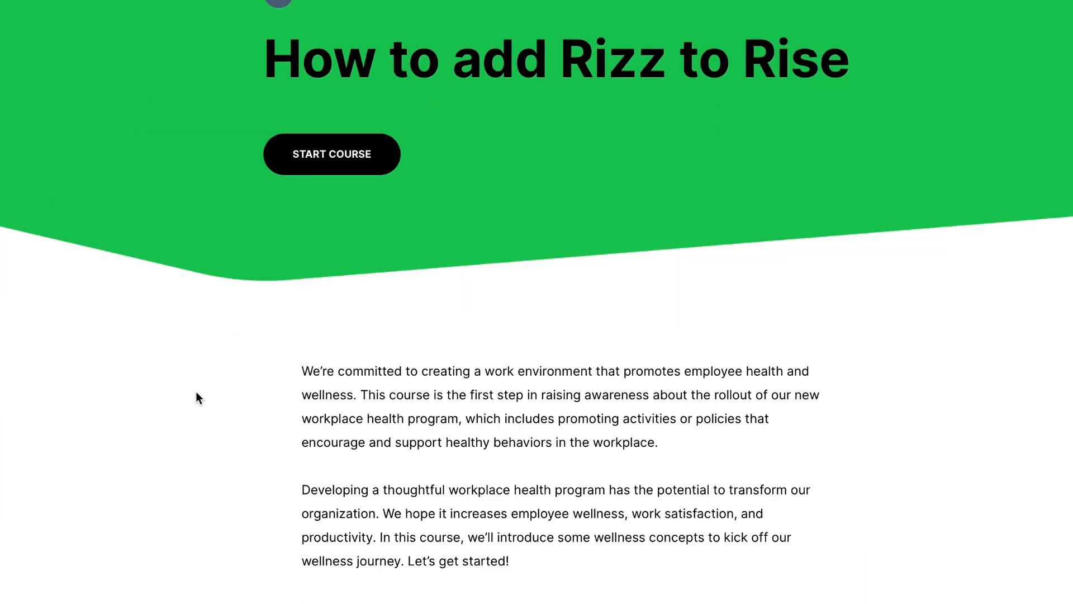
key("super+plus")
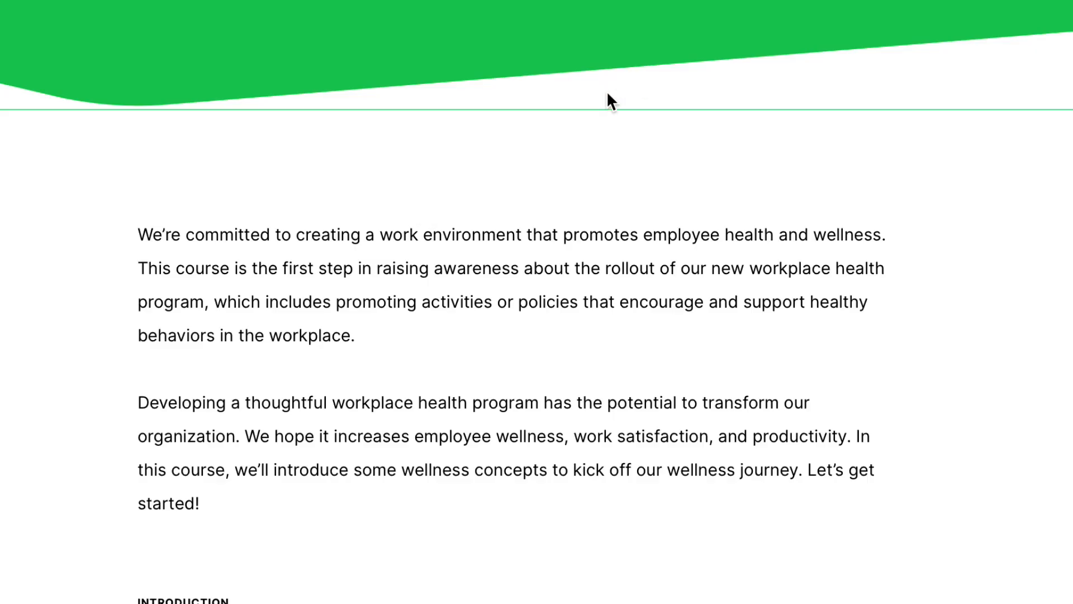
Inspect the area just above the stray line, expand div.cover__header-content, and select its ::after pseudo-element.
right_click(609, 93)
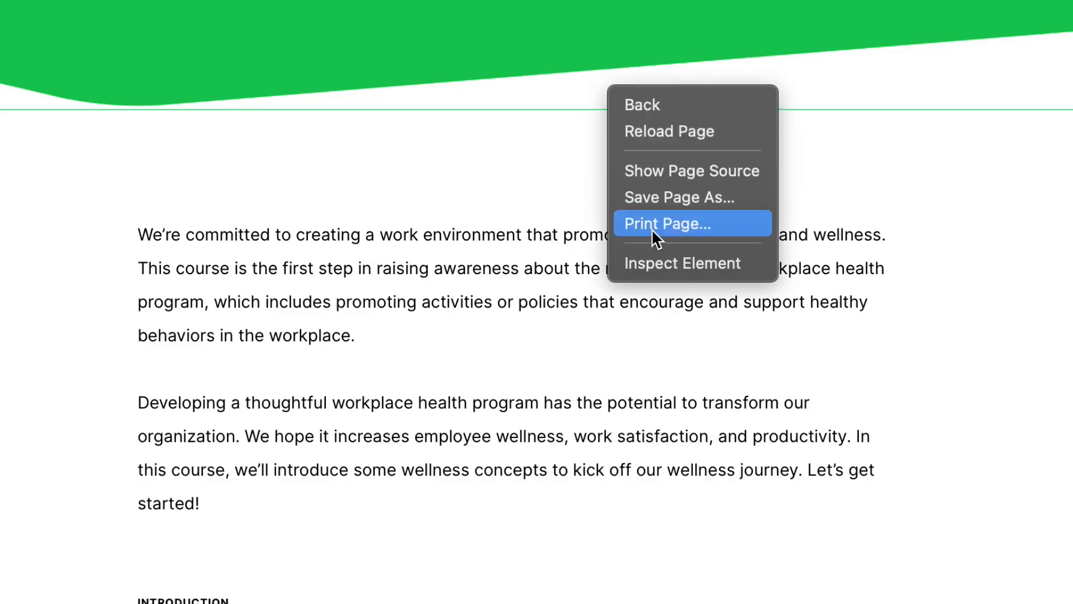
left_click(653, 271)
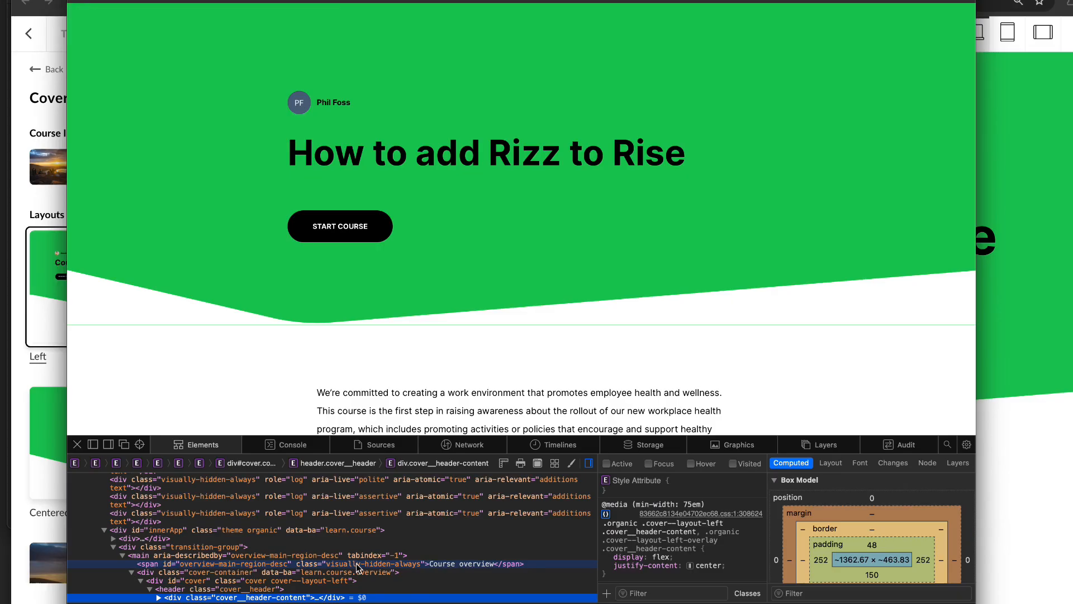
scroll(207, 580, "down", 1)
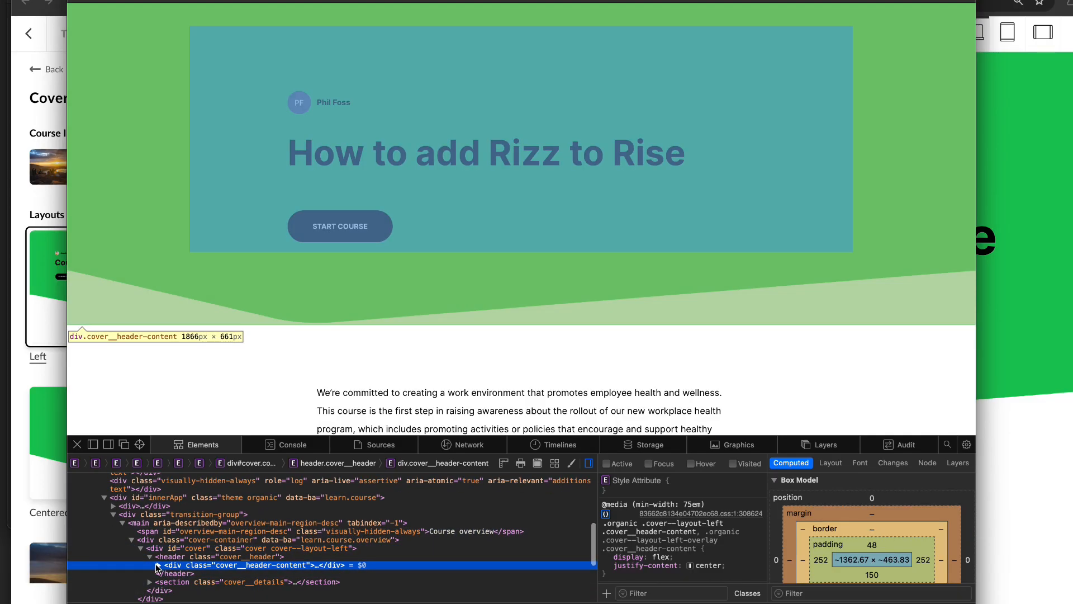
left_click(158, 565)
scroll(160, 569, "down", 2)
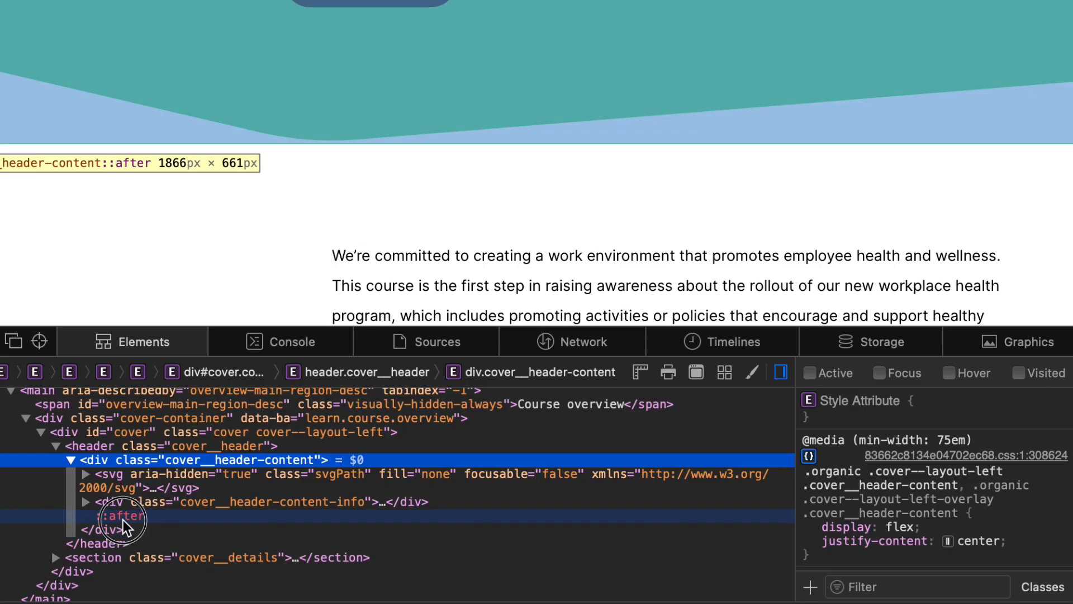
left_click(188, 552)
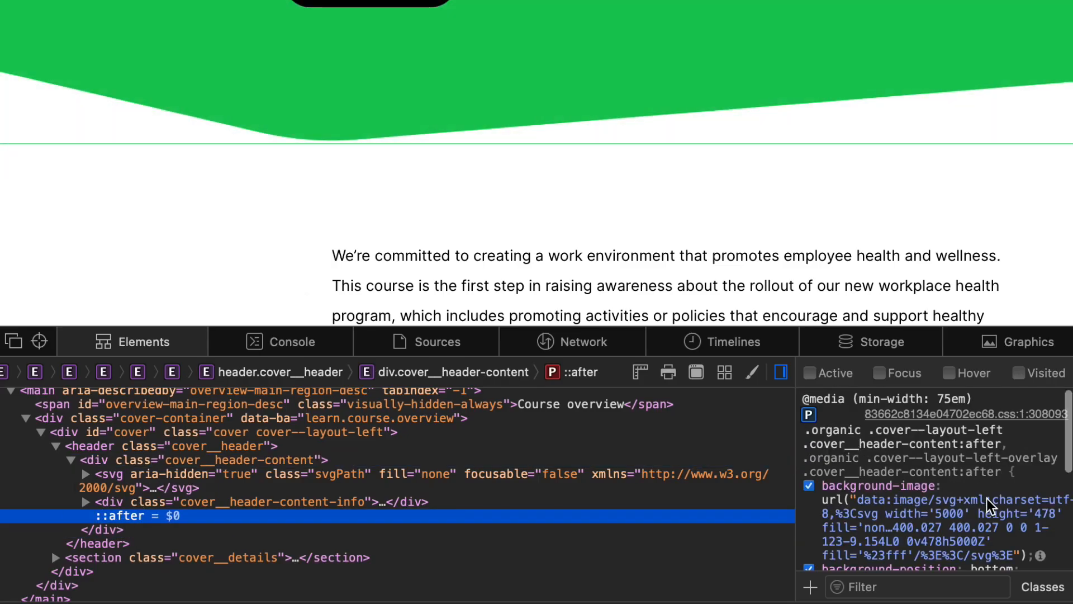
Widen the styles area and add a bottom property of 0px to the ::after rule containing the SVG background image.
scroll(989, 506, "down", 3)
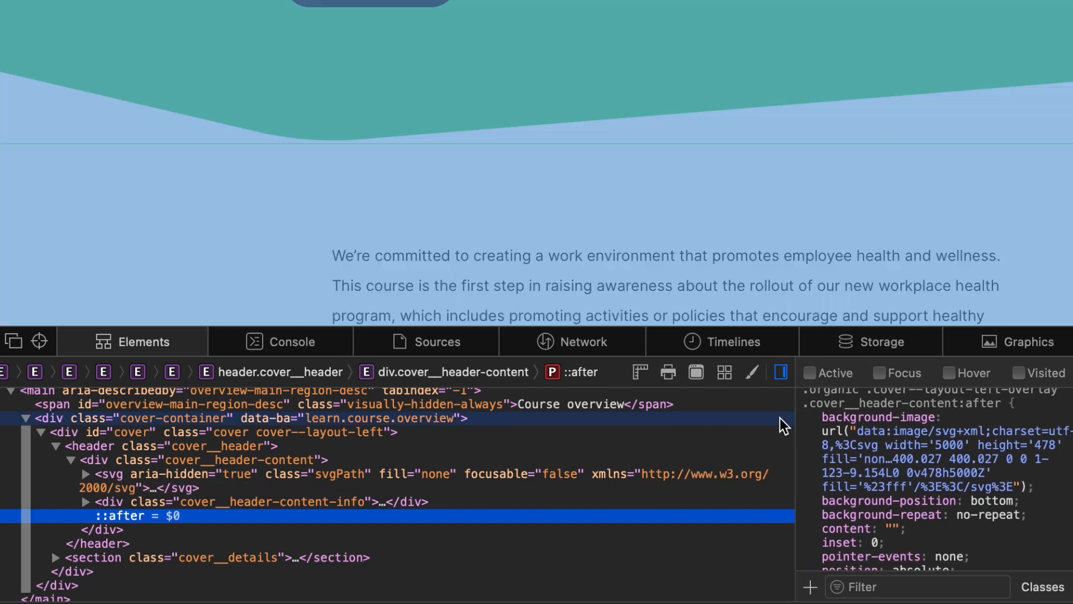
left_click_drag(795, 422, 619, 423)
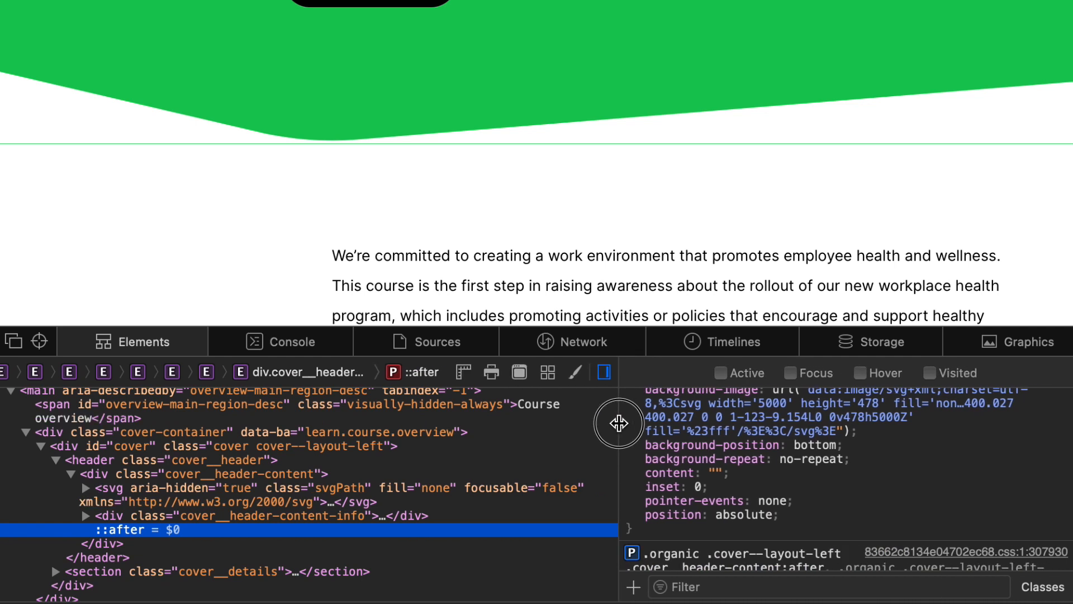
scroll(865, 514, "up", 3)
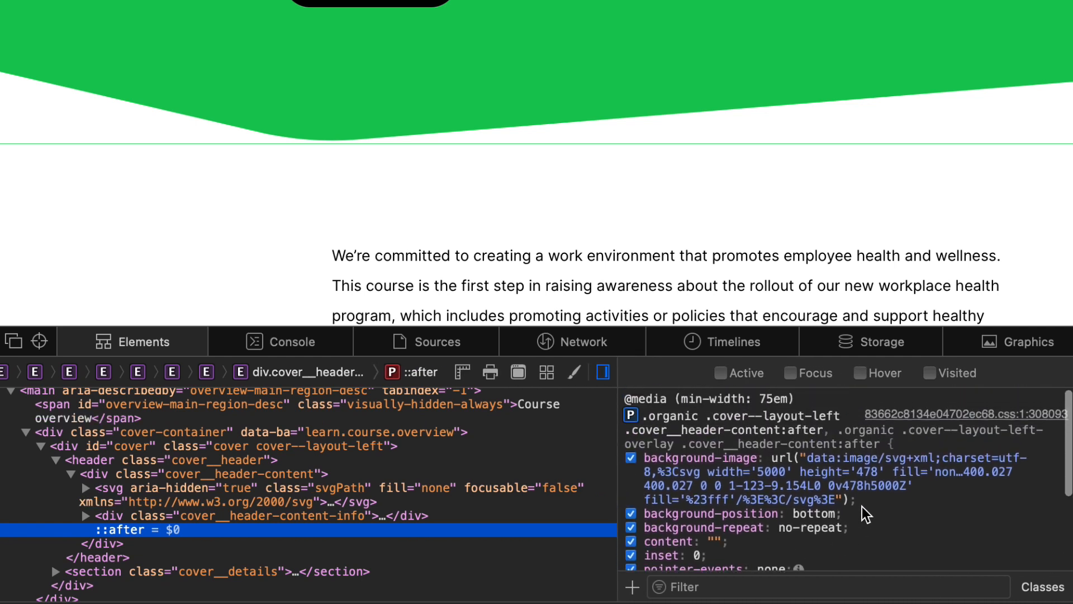
scroll(865, 513, "down", 3)
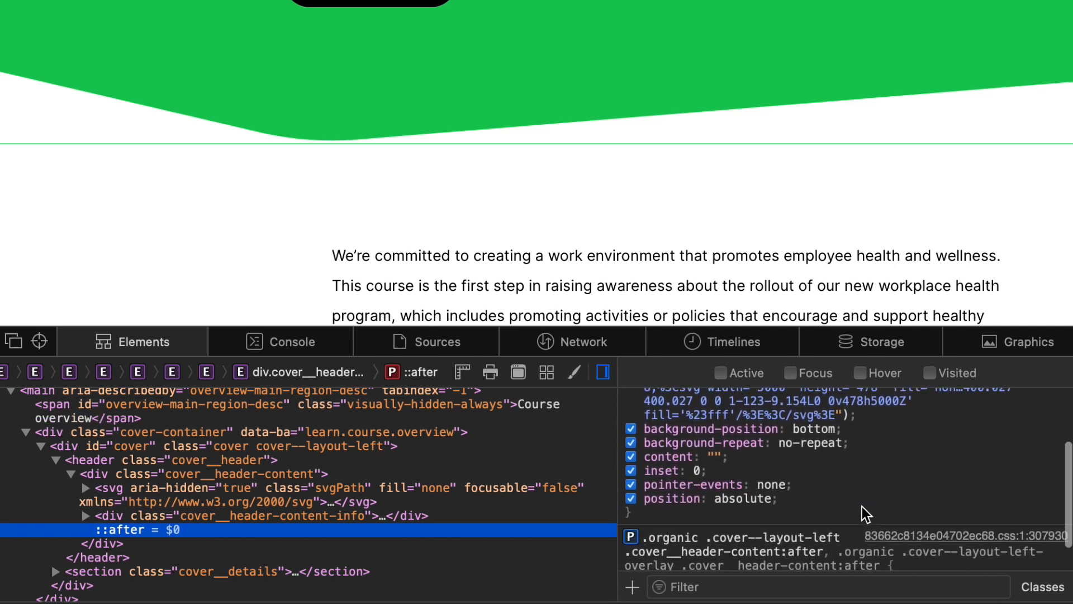
left_click(840, 504)
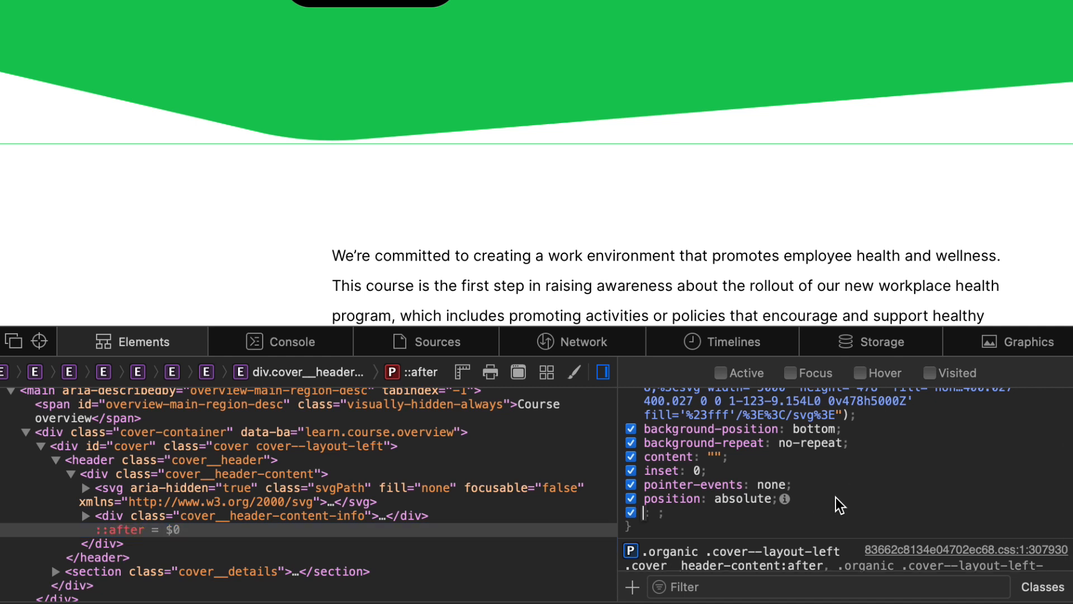
type("bottom")
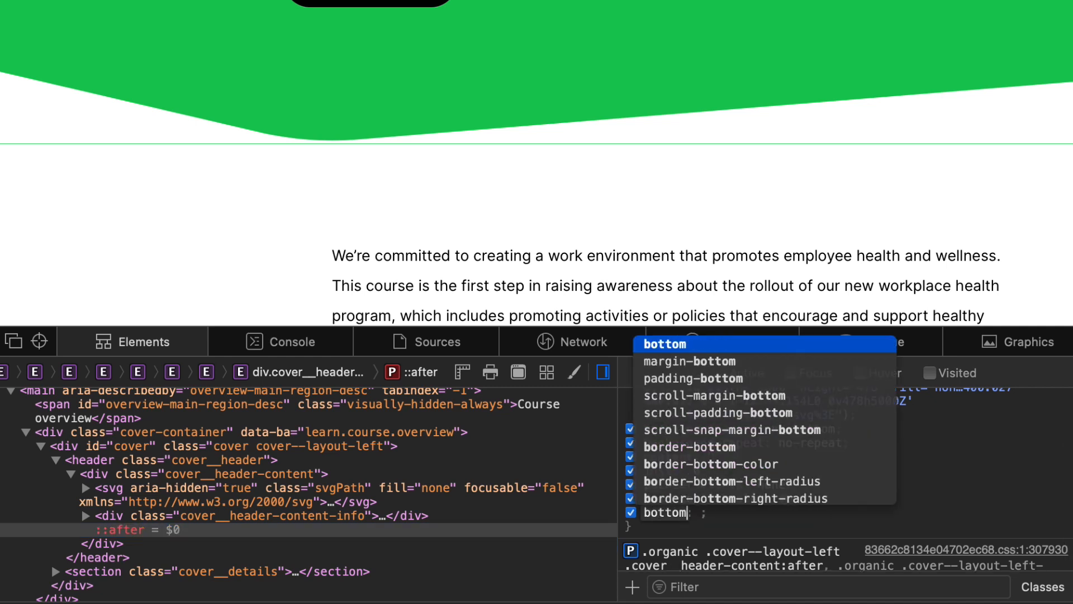
key("Tab")
type("0")
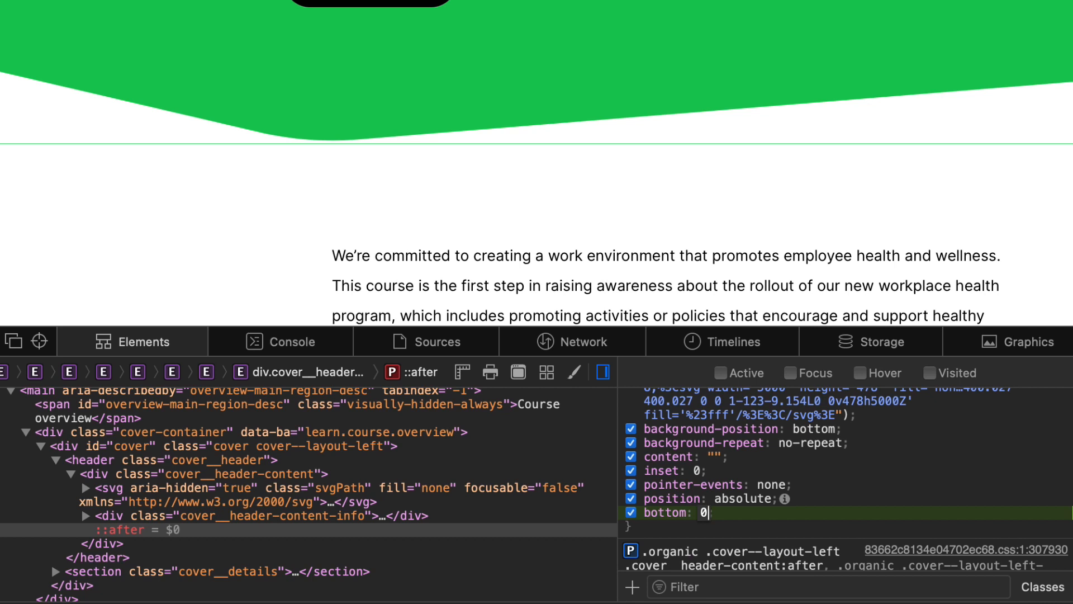
type("px")
left_click(901, 495)
Change the bottom offset of the ::after pseudo-element to 1px.
left_click(709, 512)
type("1;")
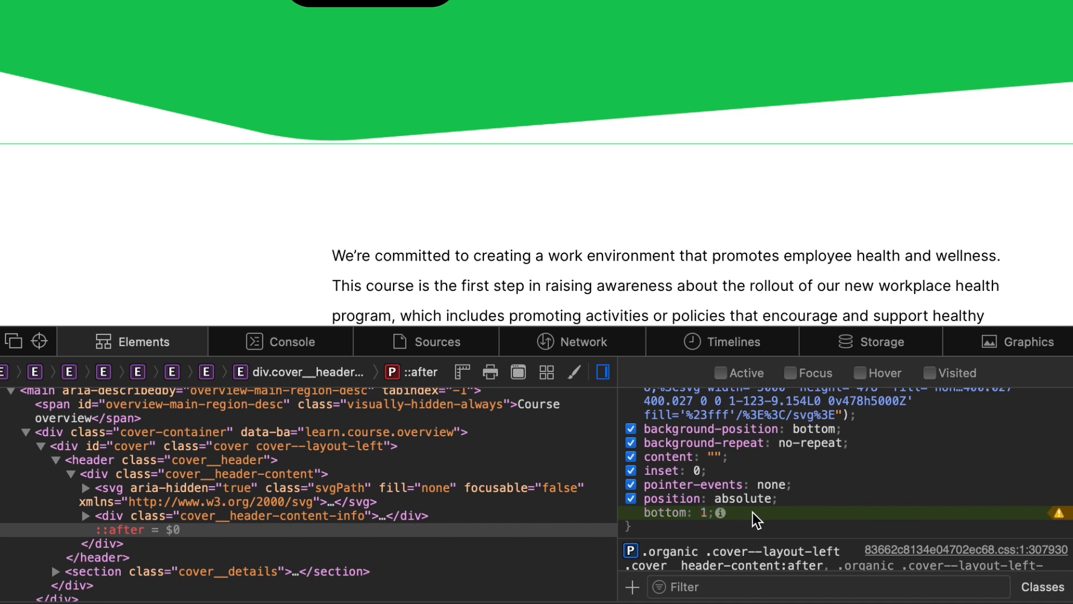
left_click(704, 514)
key("Right")
type("px")
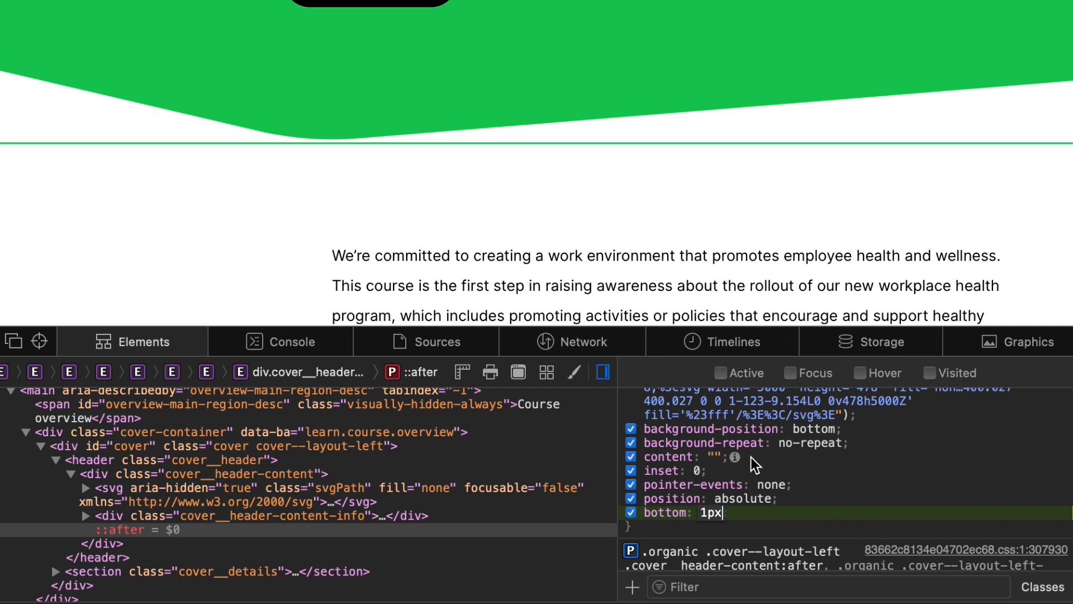
Set the bottom offset of the ::after pseudo-element back to 0px.
key("Left")
key("Left")
key("BackSpace")
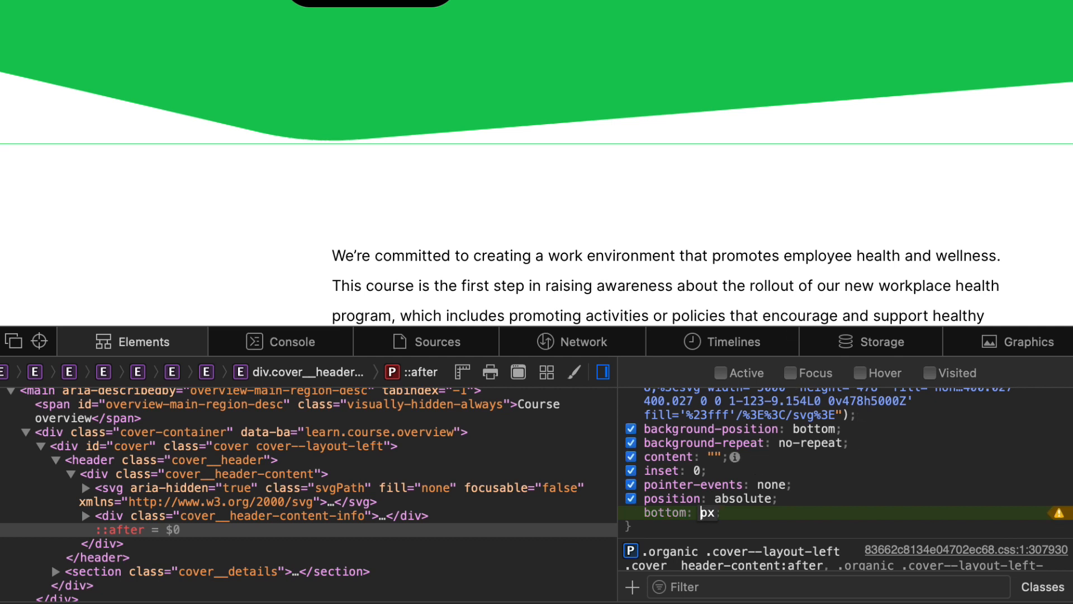
type("0")
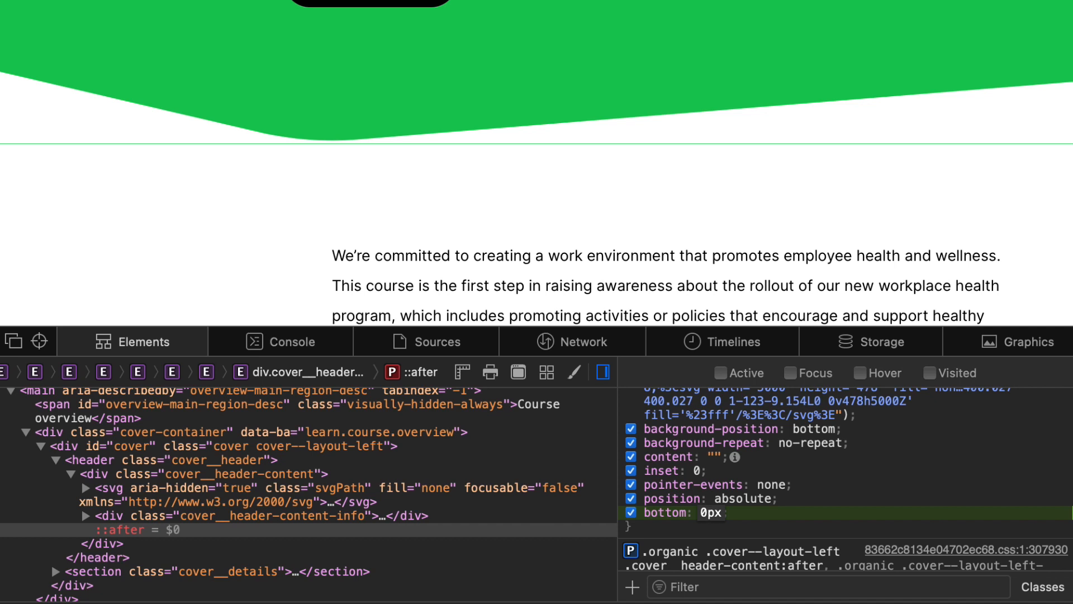
Set the bottom offset of the ::after pseudo-element to -1px and review the rule's full set of declarations.
key("BackSpace")
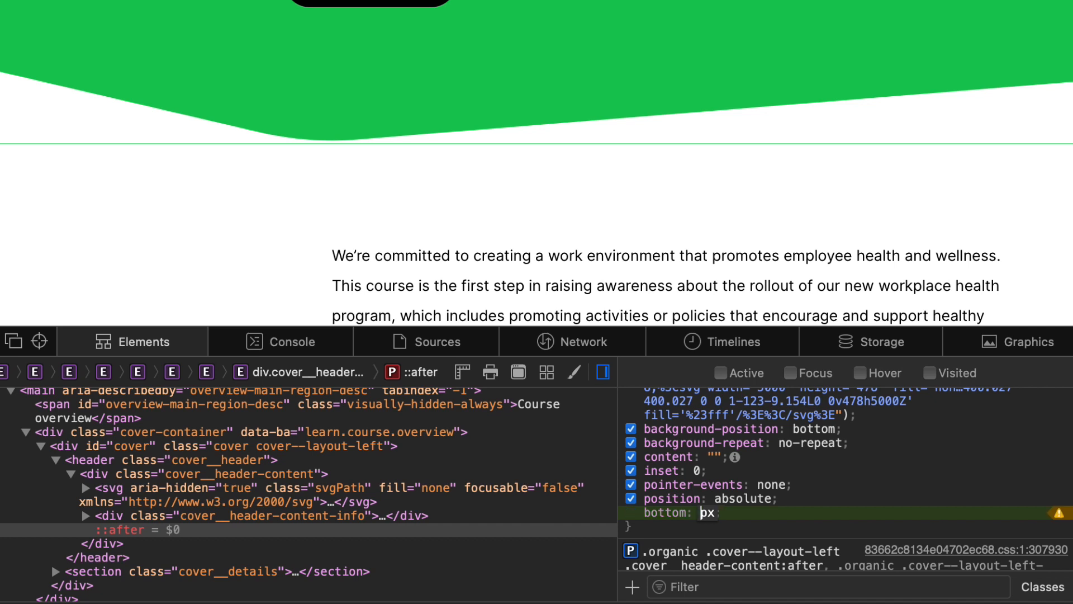
type("=1")
key("BackSpace")
key("BackSpace")
type("-1")
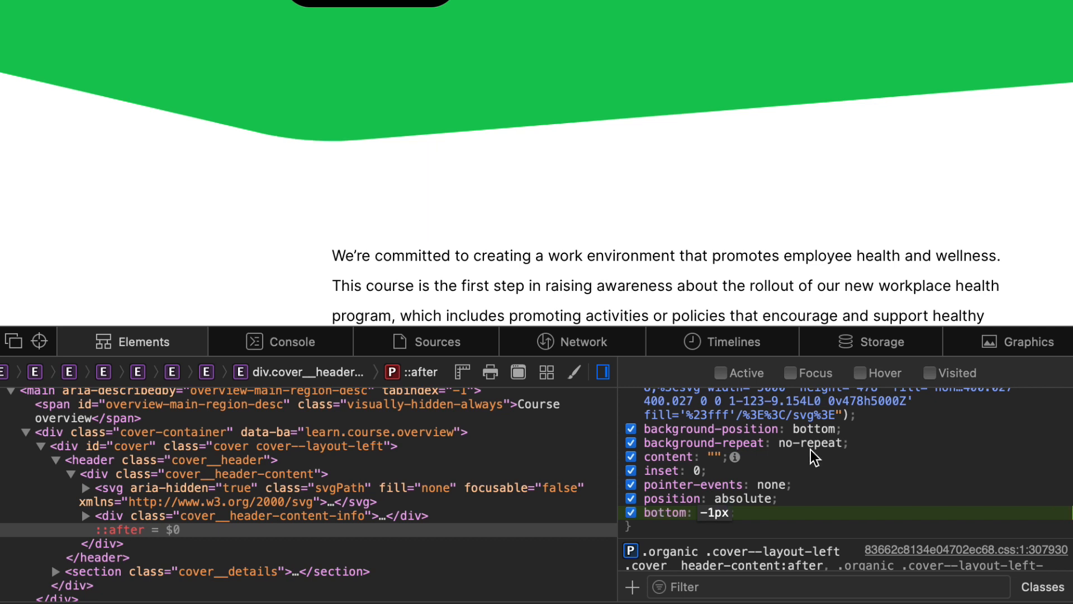
left_click(876, 480)
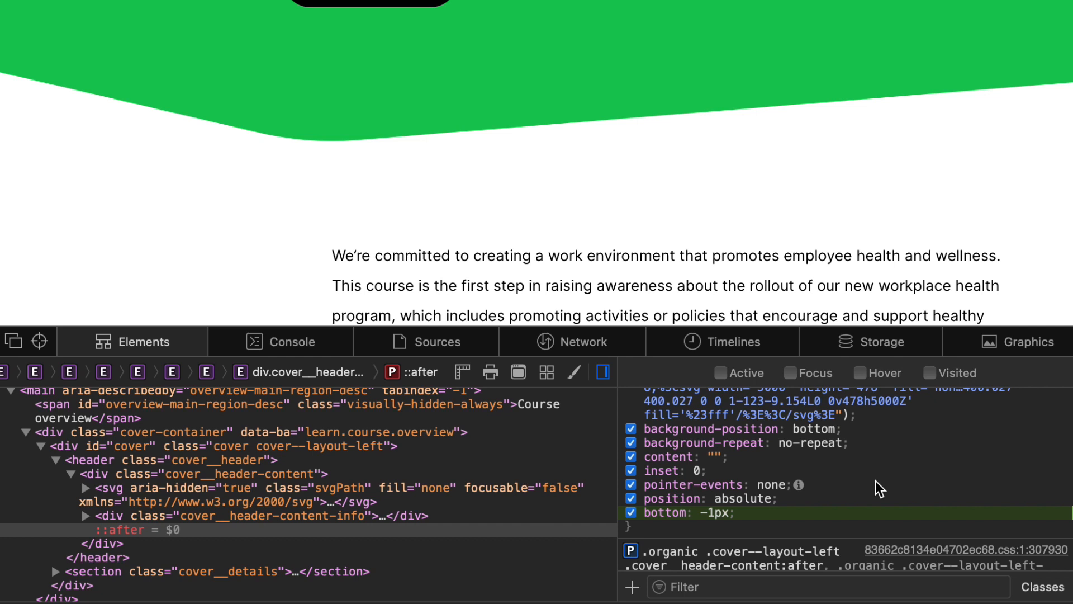
scroll(866, 500, "up", 3)
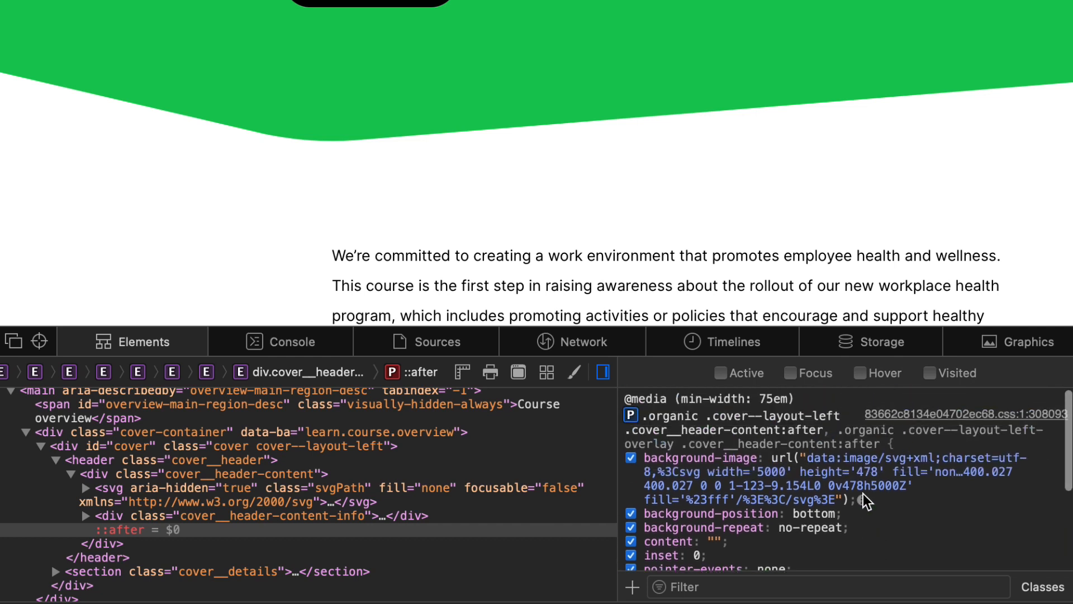
scroll(866, 500, "down", 3)
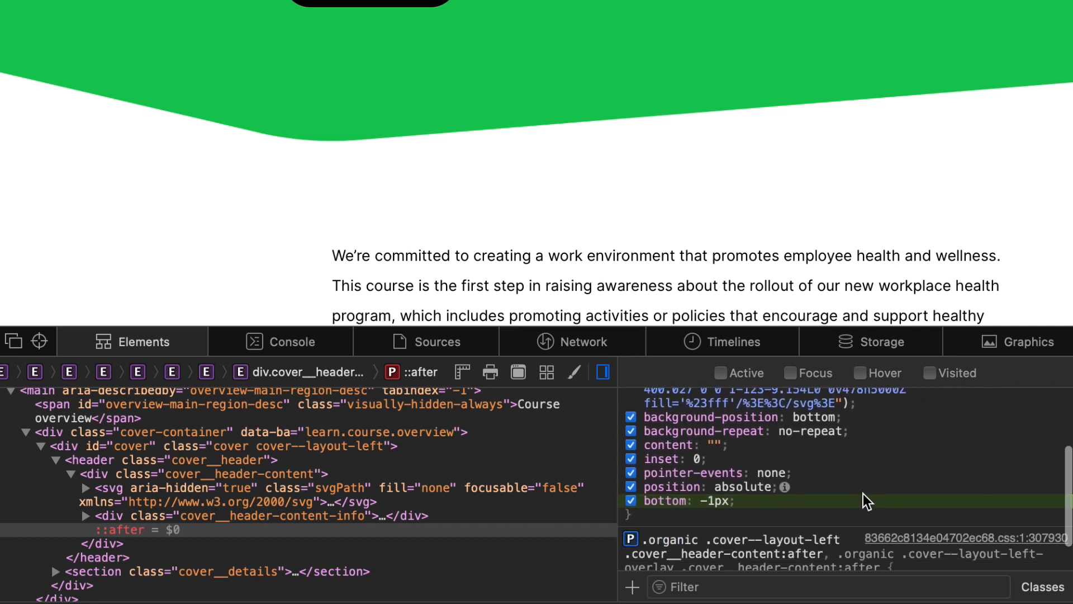
scroll(866, 500, "up", 3)
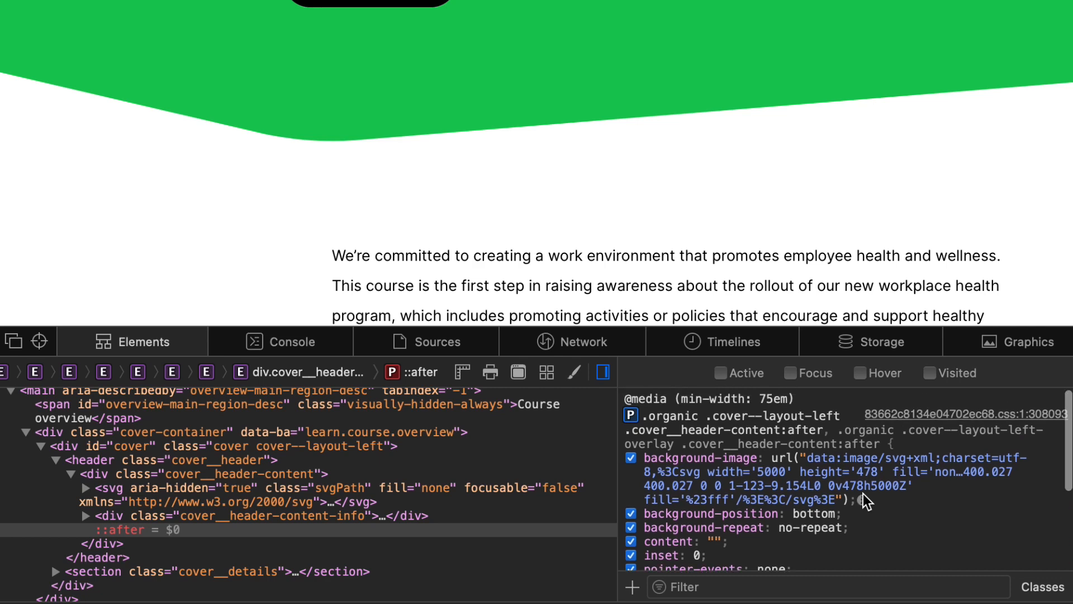
scroll(865, 500, "down", 1)
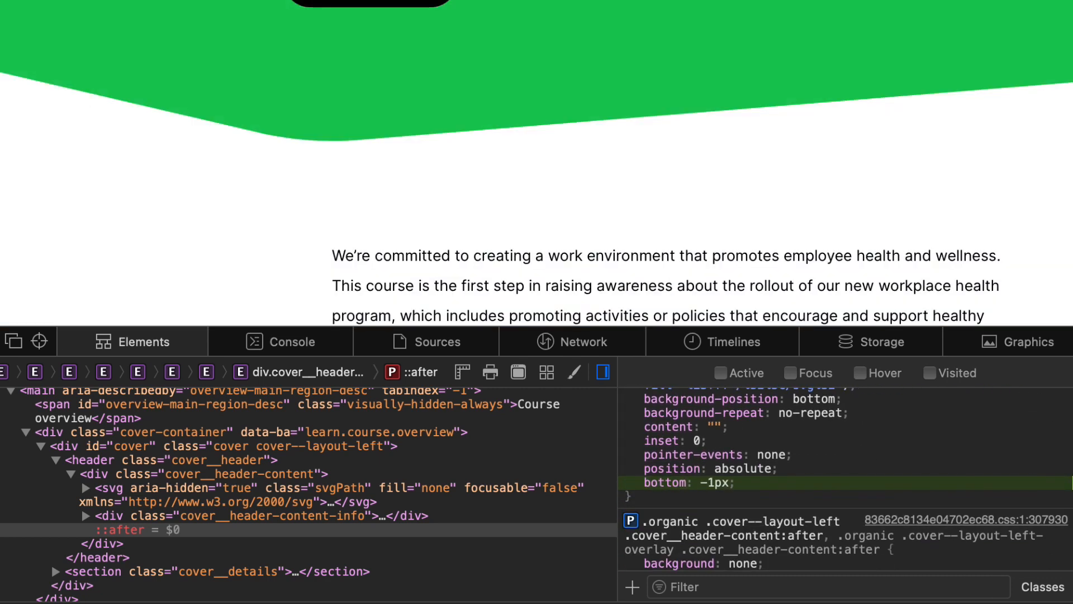
Close the web inspector and check the area under the cover for the stray line across multiple page zoom levels with the edited CSS.
left_click(1, 341)
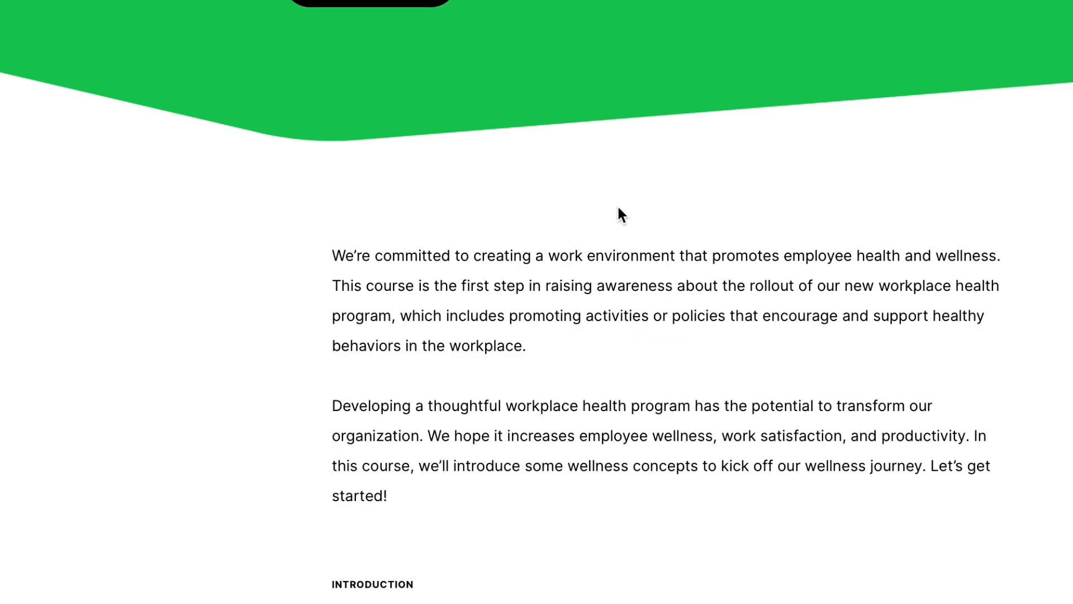
key("super+minus")
key("super+plus")
key("super+plus")
key("super+plus")
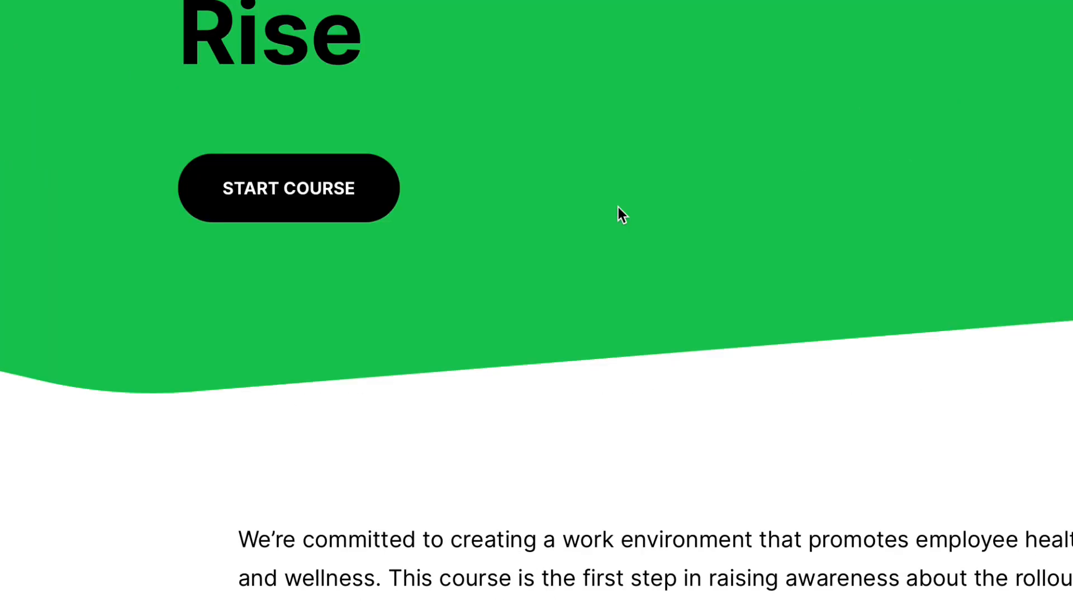
key("super+minus")
key("super+minus")
key("super+plus")
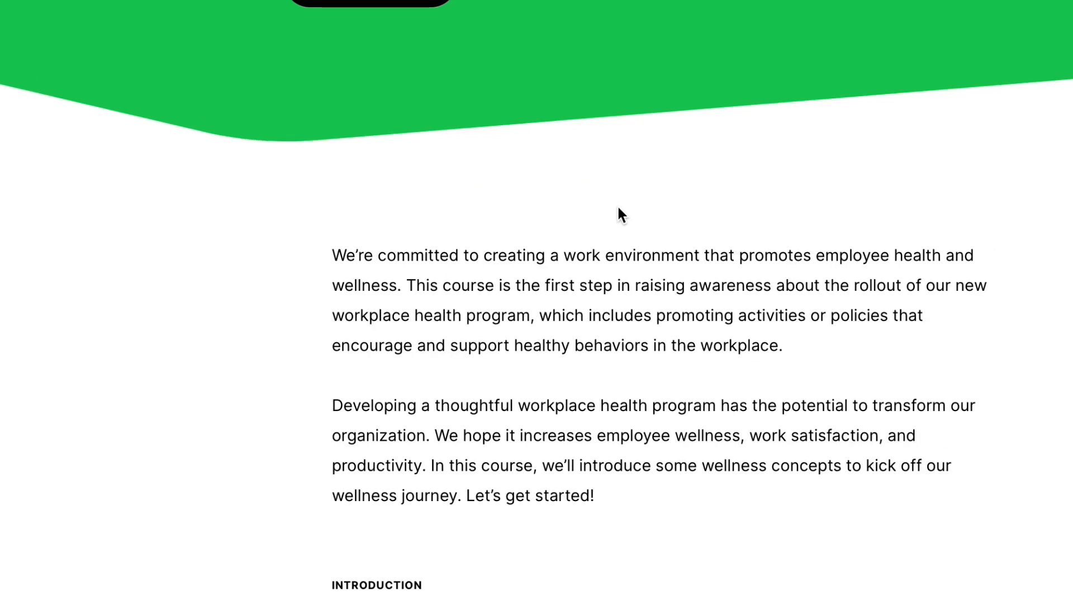
key("super+plus")
key("super+plus")
key("super+minus")
key("super+minus")
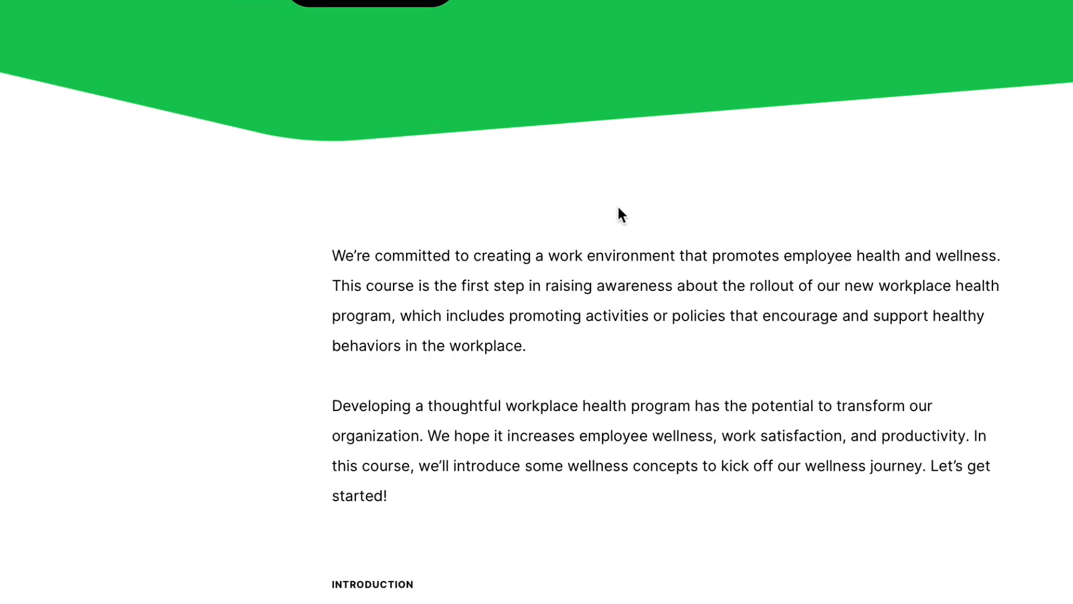
key("super+plus")
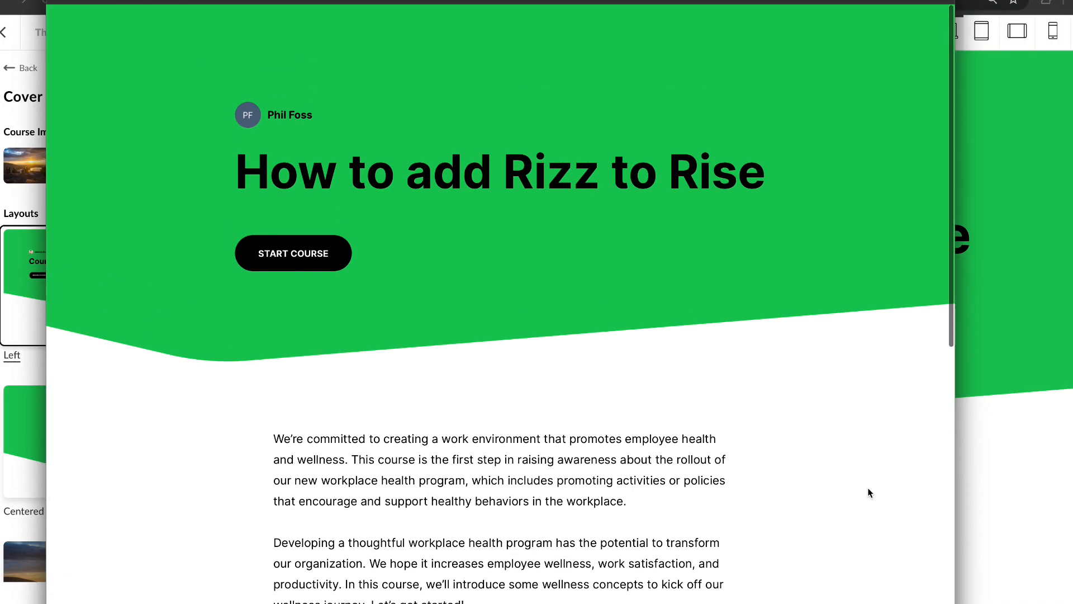
scroll(868, 488, "down", 3)
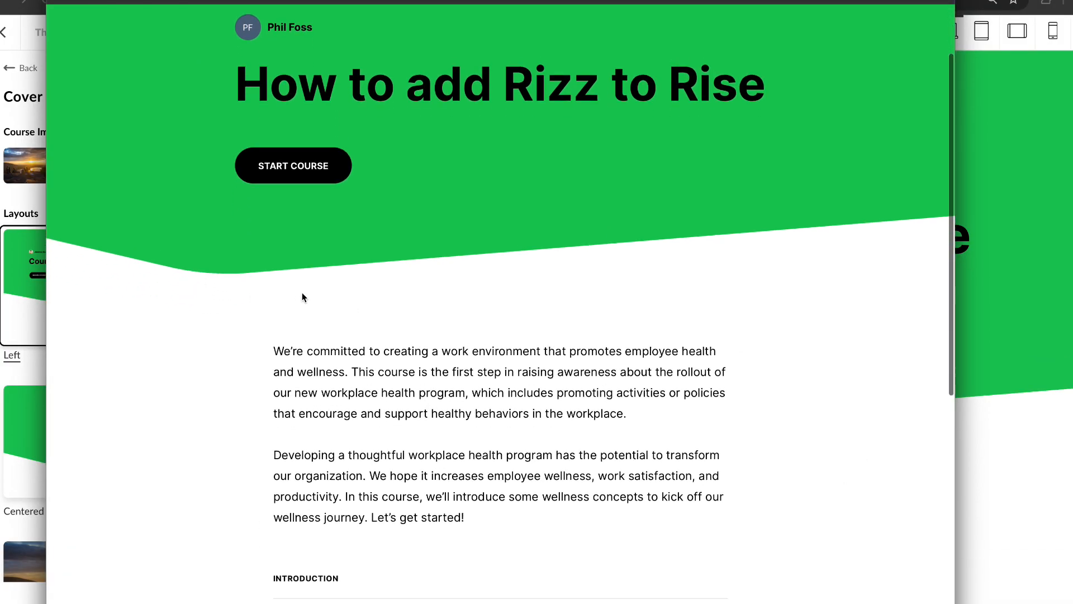
Switch to the Rise cover page settings and preview the Centered overlay, Left overlay and Split left layouts.
left_click(32, 279)
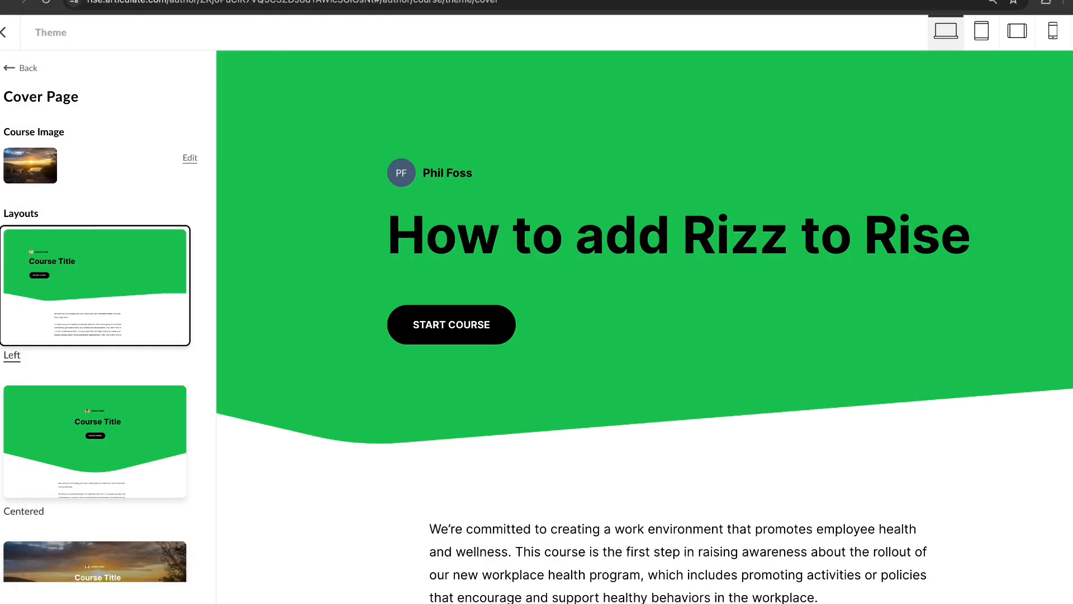
scroll(140, 218, "down", 5)
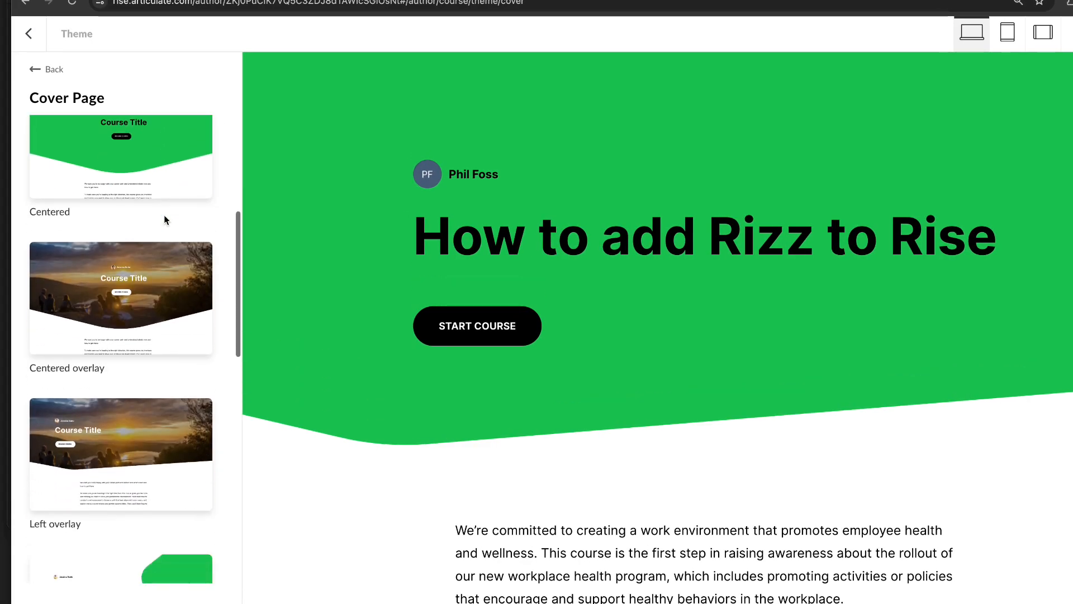
left_click(144, 263)
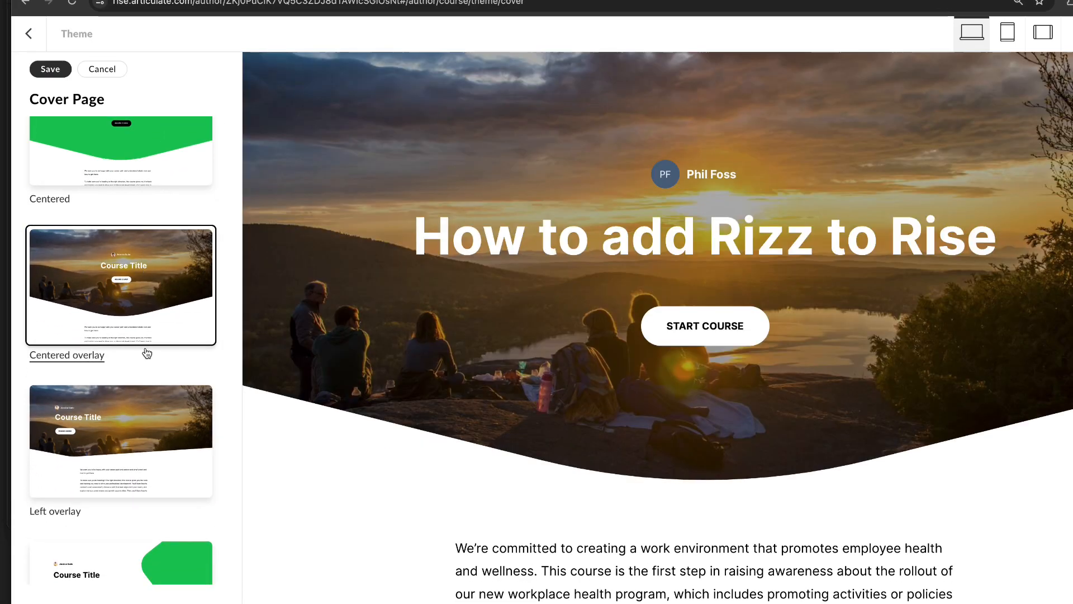
left_click(143, 431)
scroll(143, 427, "down", 2)
scroll(143, 426, "down", 1)
left_click(145, 426)
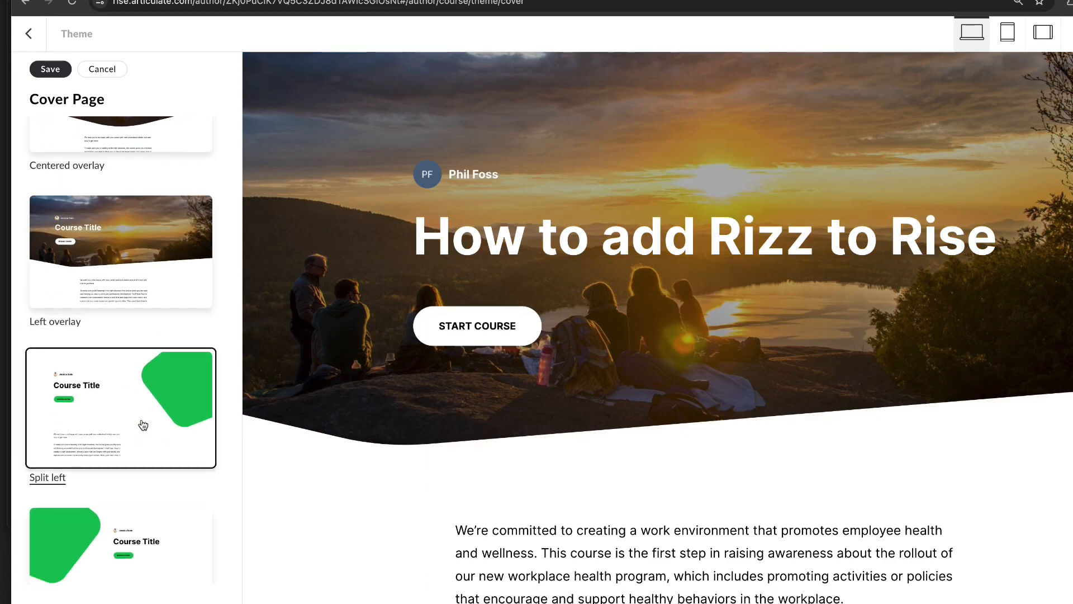
Preview the Split right cover layout and return the cover page to the Left layout.
scroll(148, 421, "down", 8)
scroll(151, 441, "up", 3)
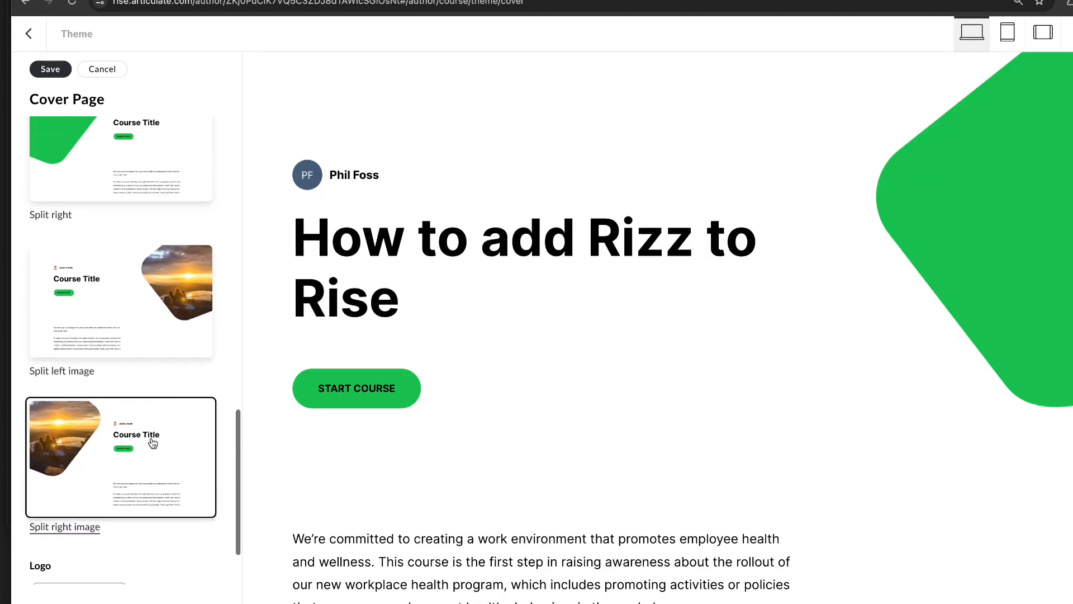
left_click(160, 414)
left_click(180, 277)
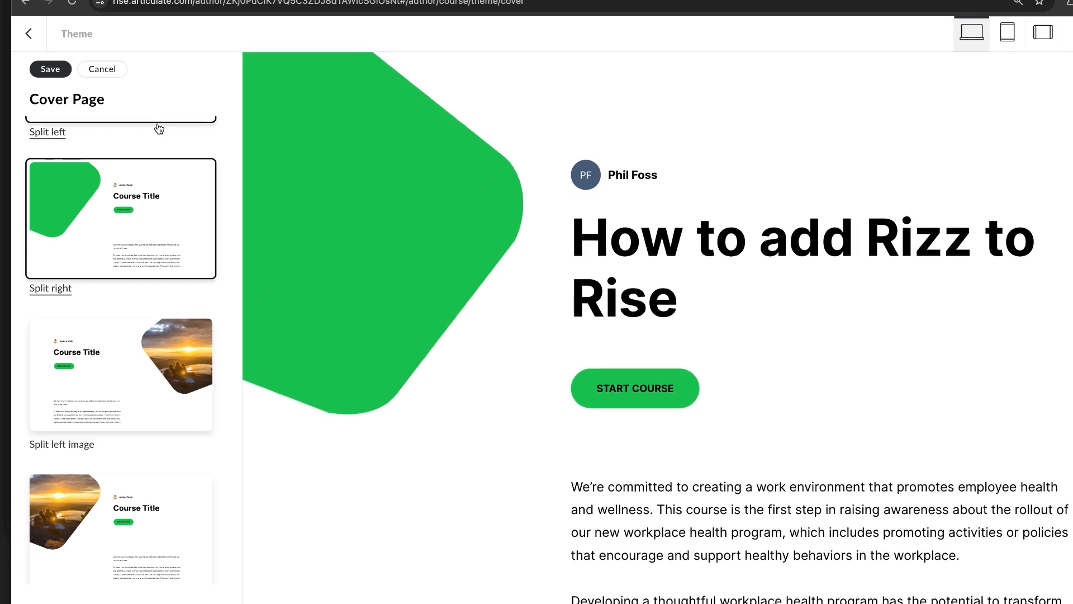
scroll(156, 126, "up", 10)
left_click(124, 256)
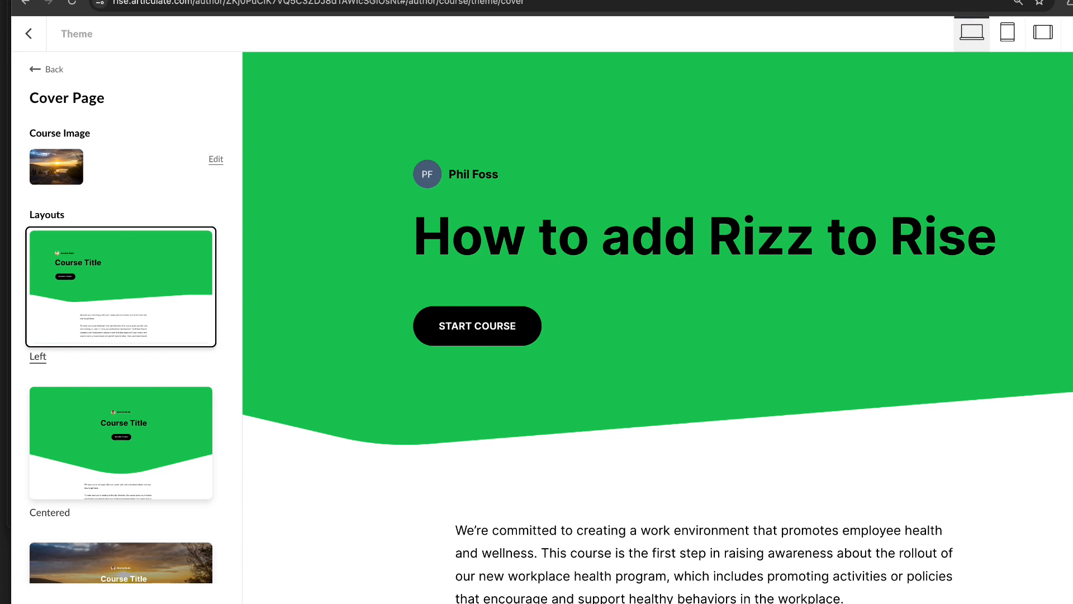
Switch back to the course preview window and examine the cover's lower edge for the stray line.
key("super+grave")
scroll(474, 293, "up", 3)
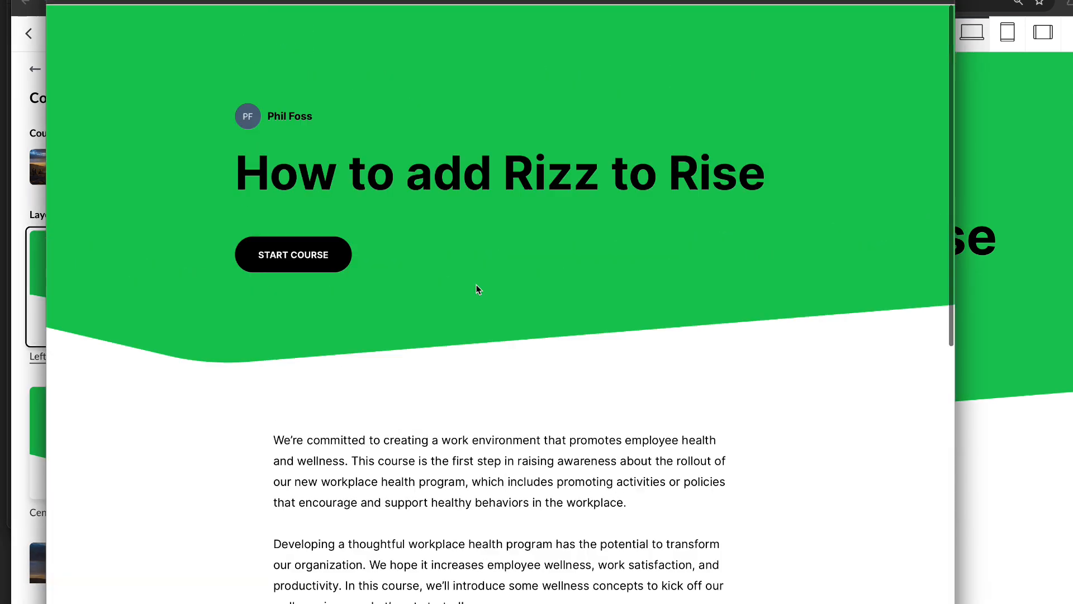
scroll(478, 289, "down", 2)
scroll(478, 289, "down", 5)
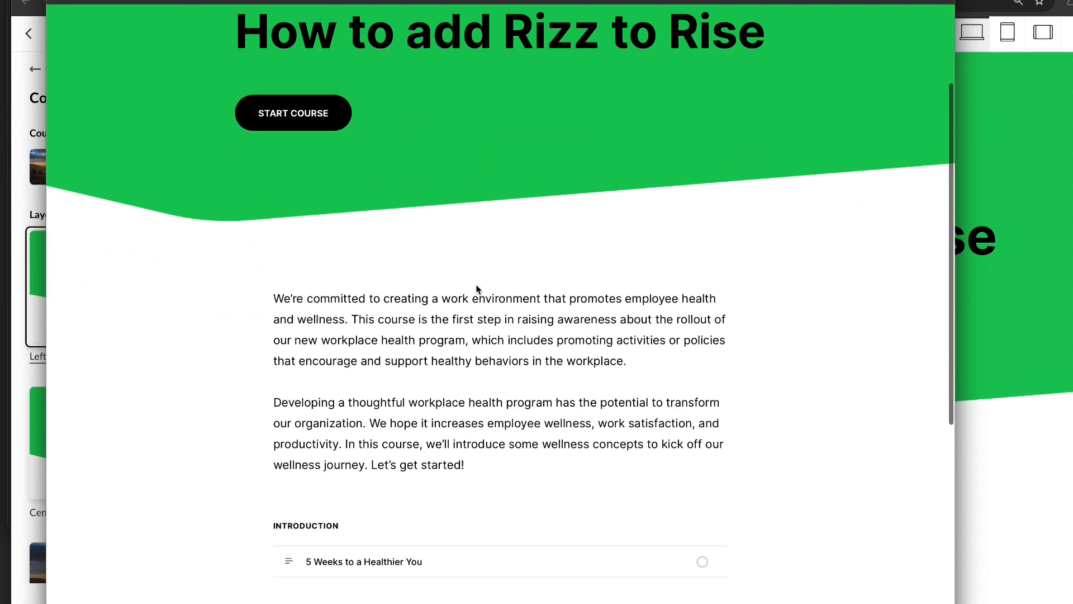
scroll(478, 289, "up", 6)
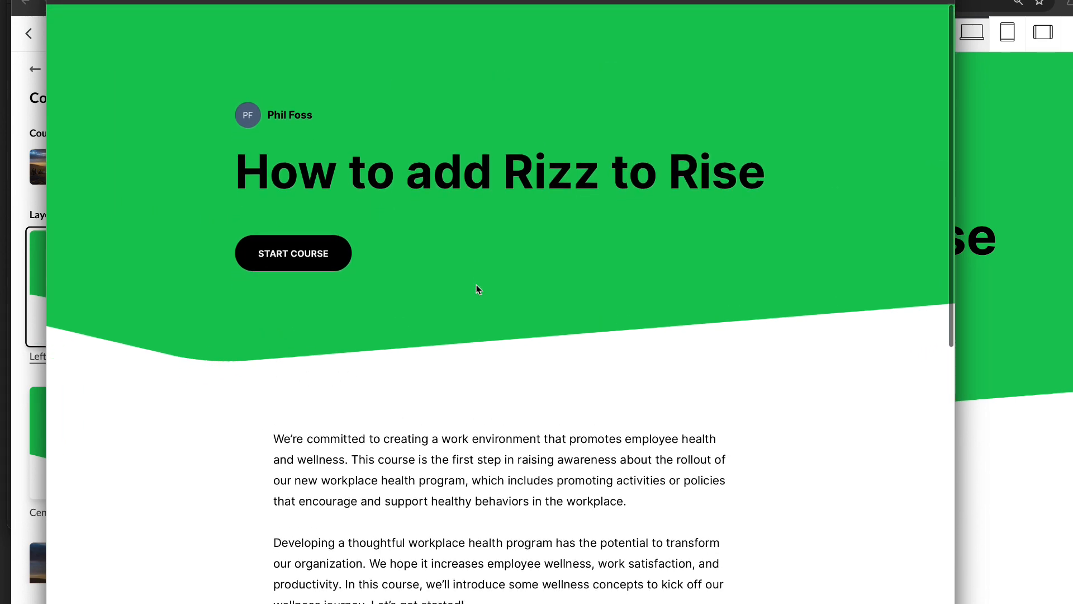
Shift the preview window slightly and compare the area under the cover at different browser zoom levels.
left_click_drag(479, 1, 500, 0)
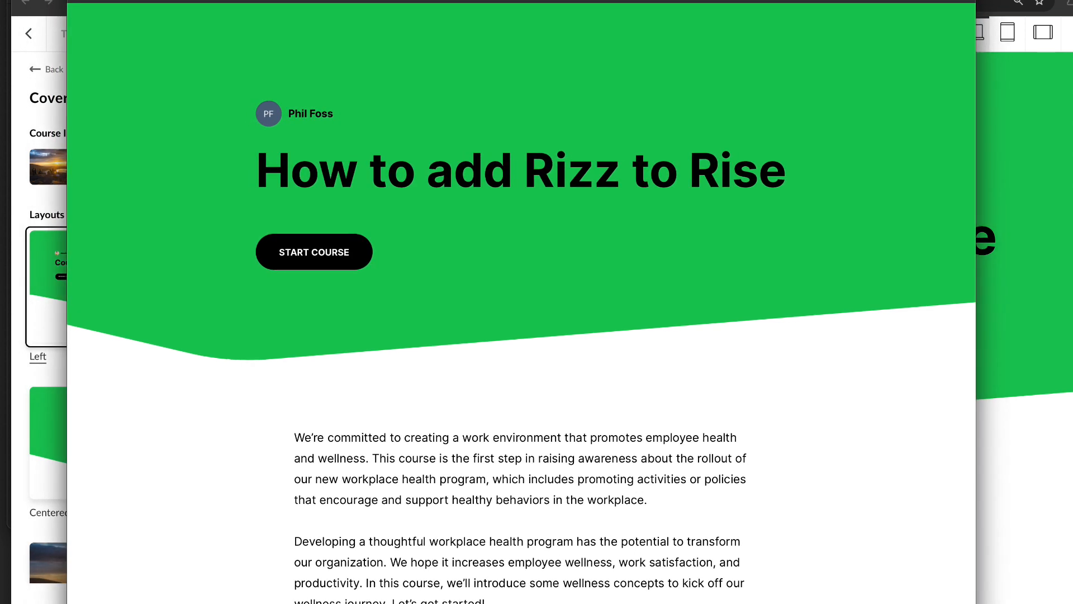
key("super+plus")
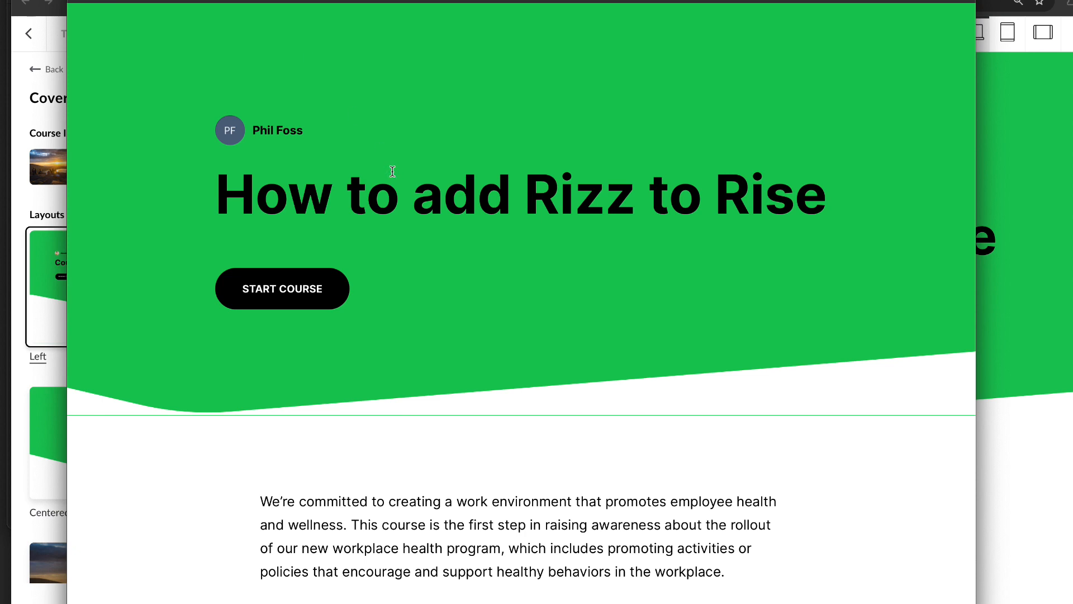
scroll(392, 179, "down", 2)
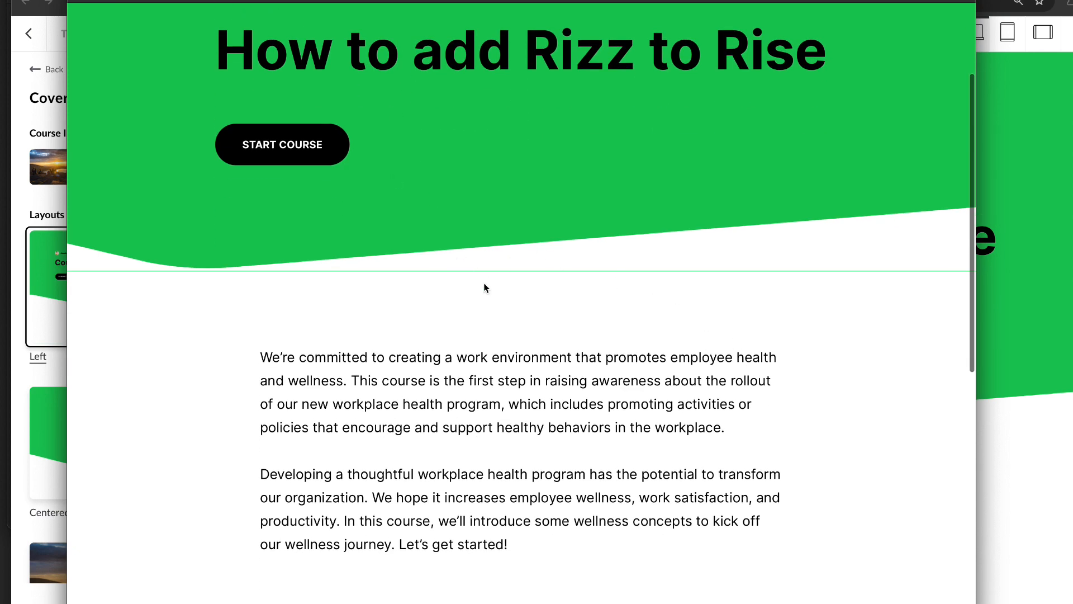
key("super+minus")
key("super+plus")
key("super+plus")
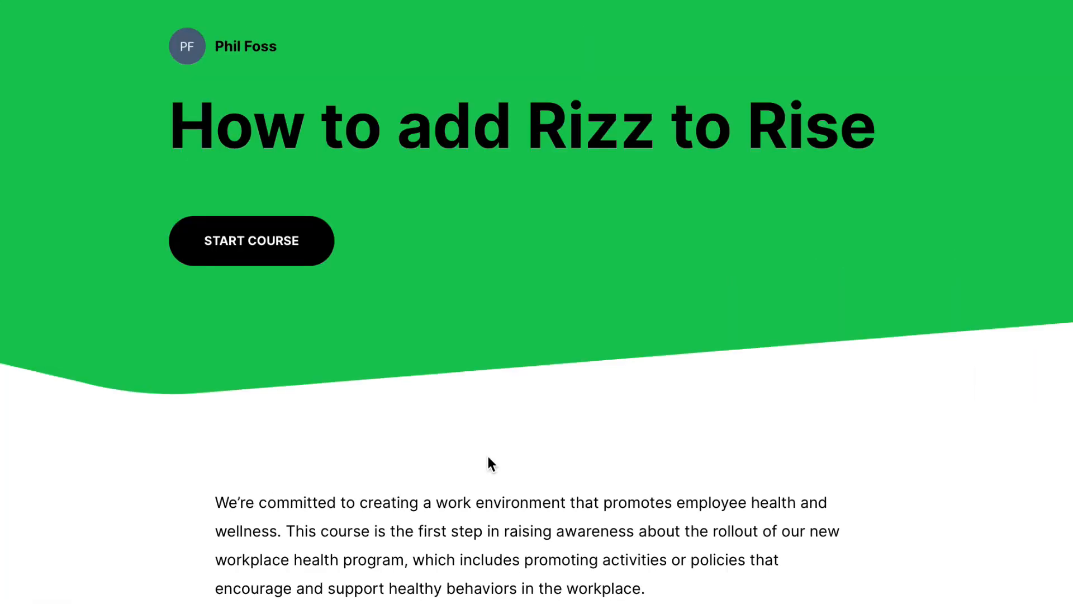